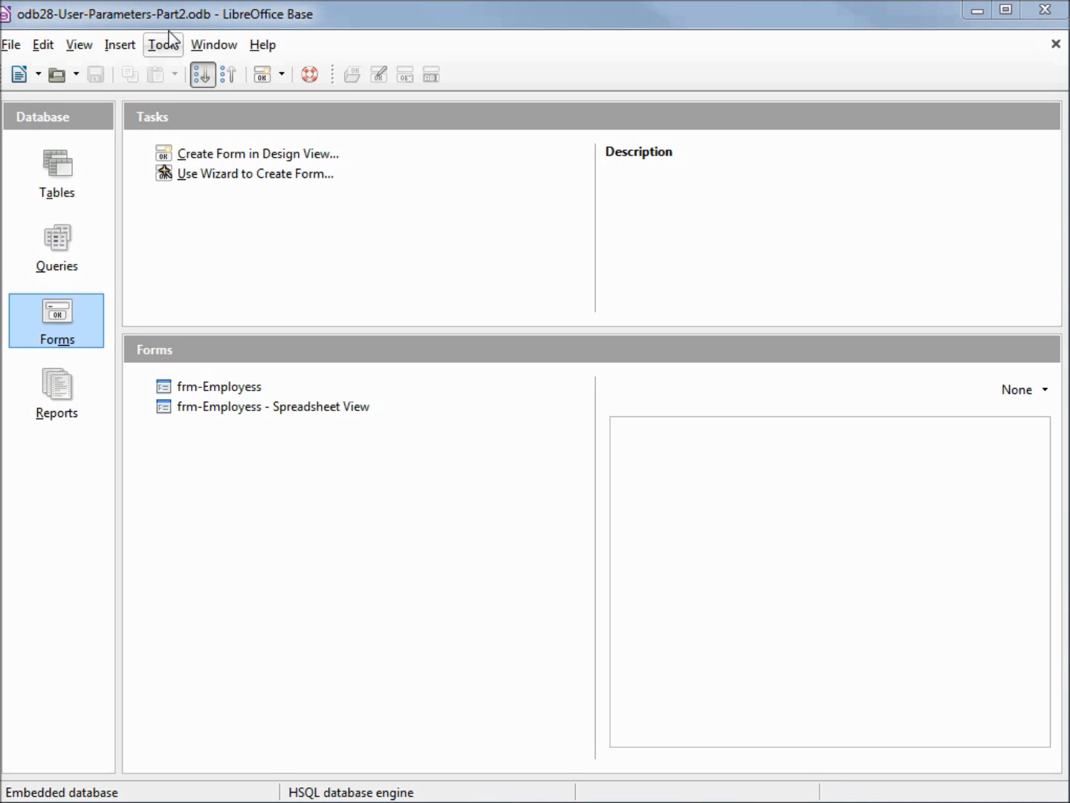
Create a new query in Design View and add the tbl_Employees table to it
click(44, 264)
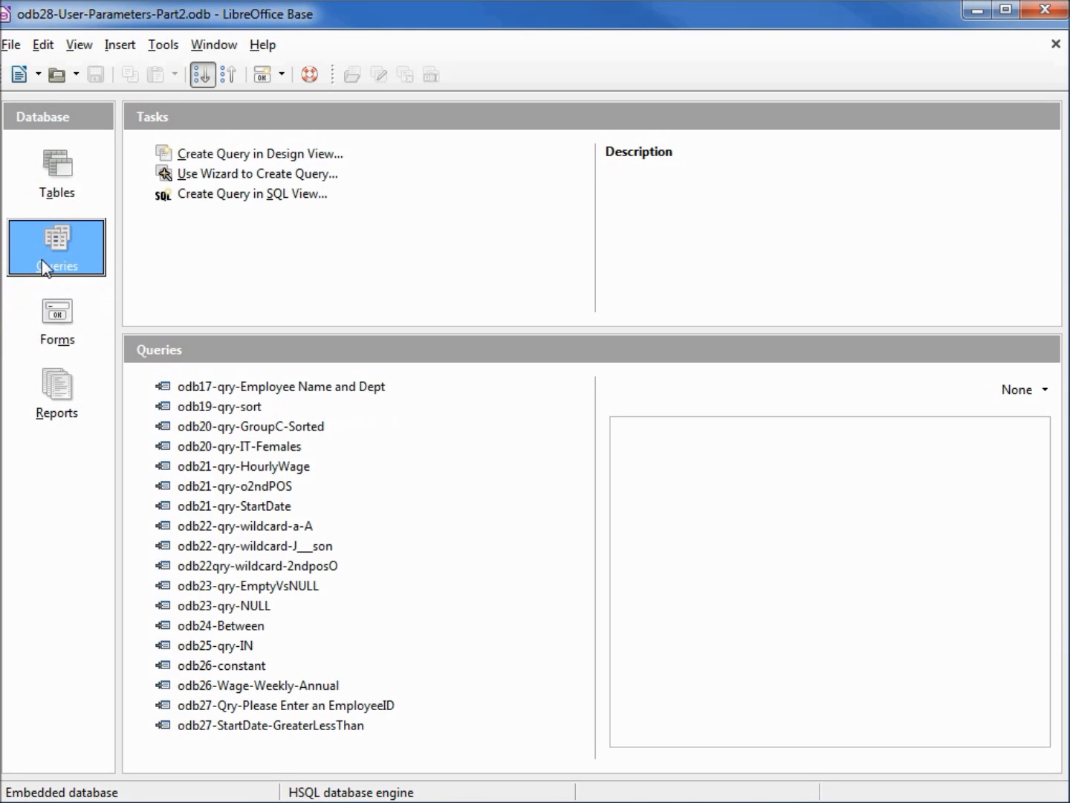
click(229, 156)
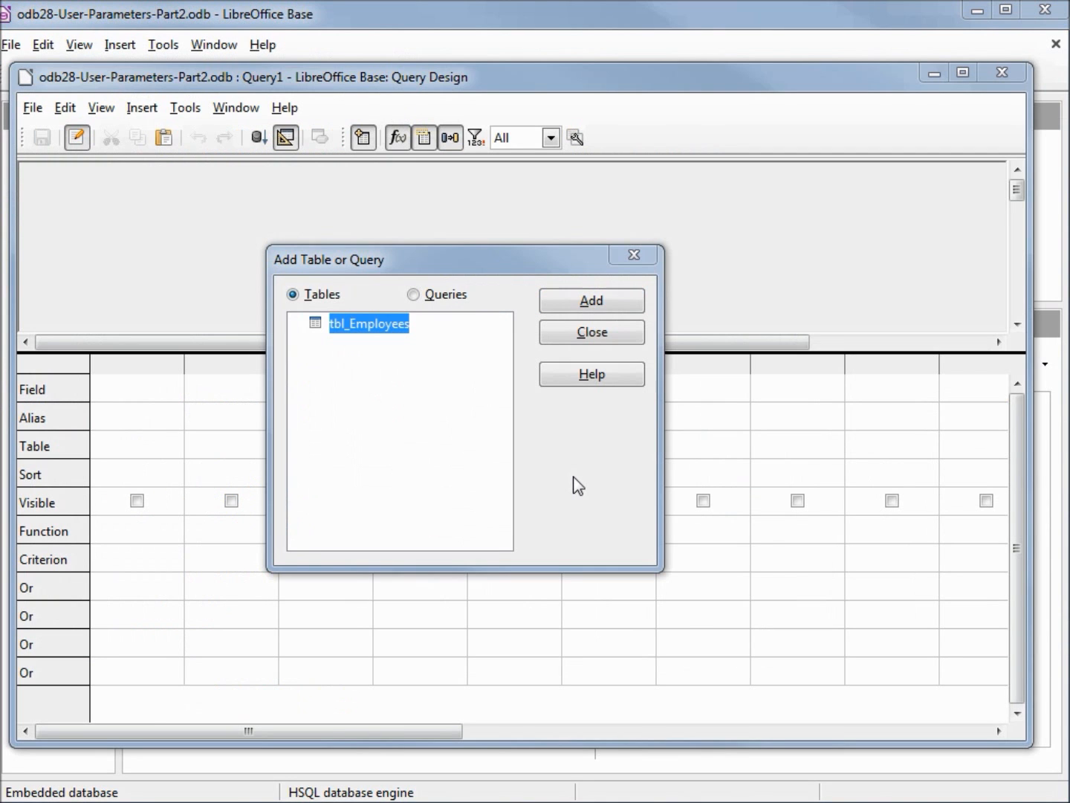
click(592, 301)
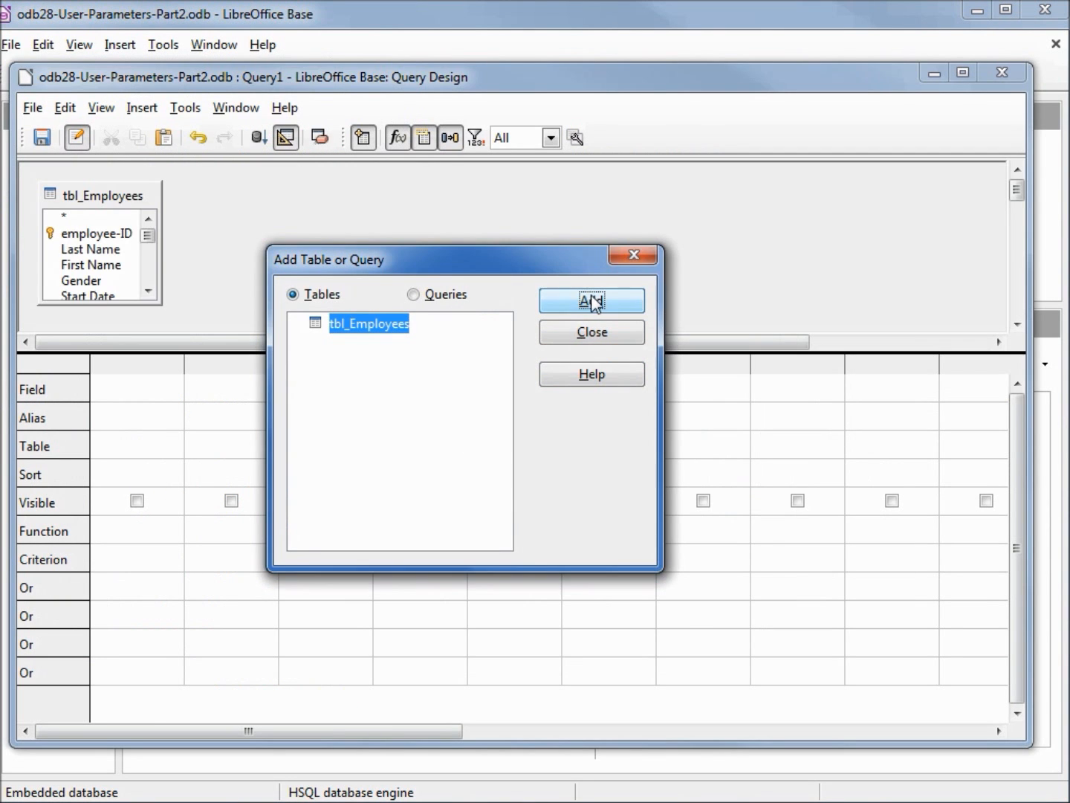
click(576, 332)
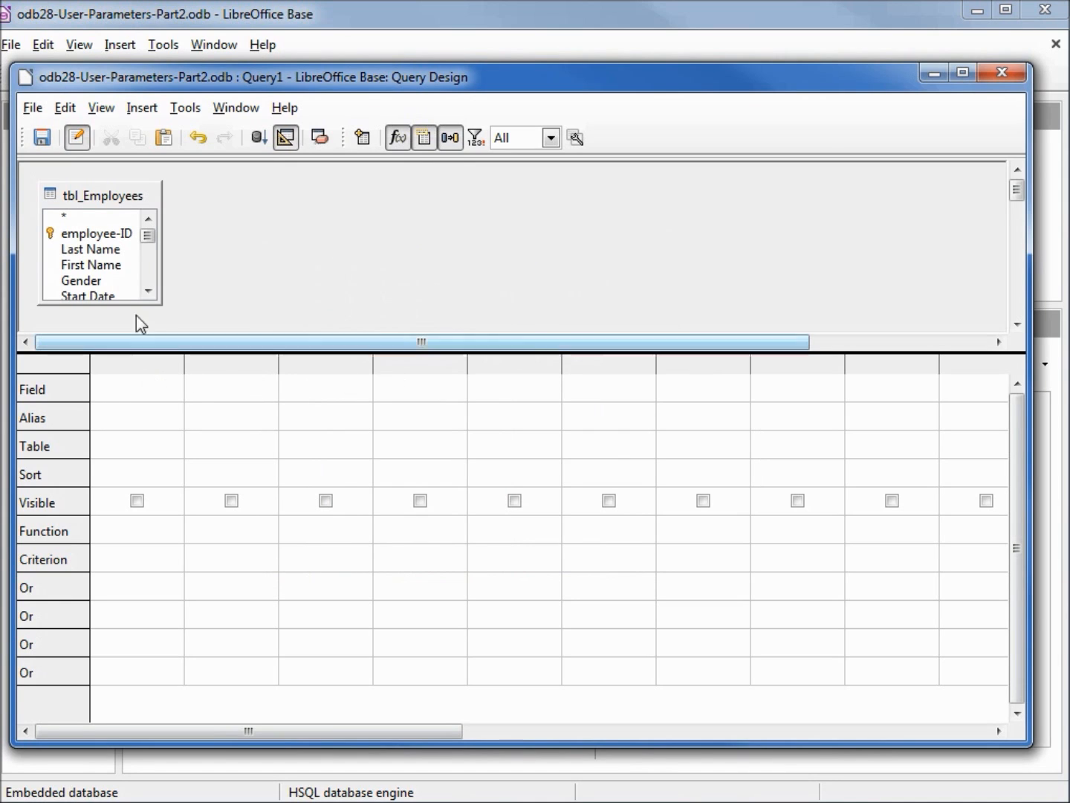
Add all tbl_Employees fields (*) to the query, plus a Last Name column that is not visible in the output
double_click(68, 219)
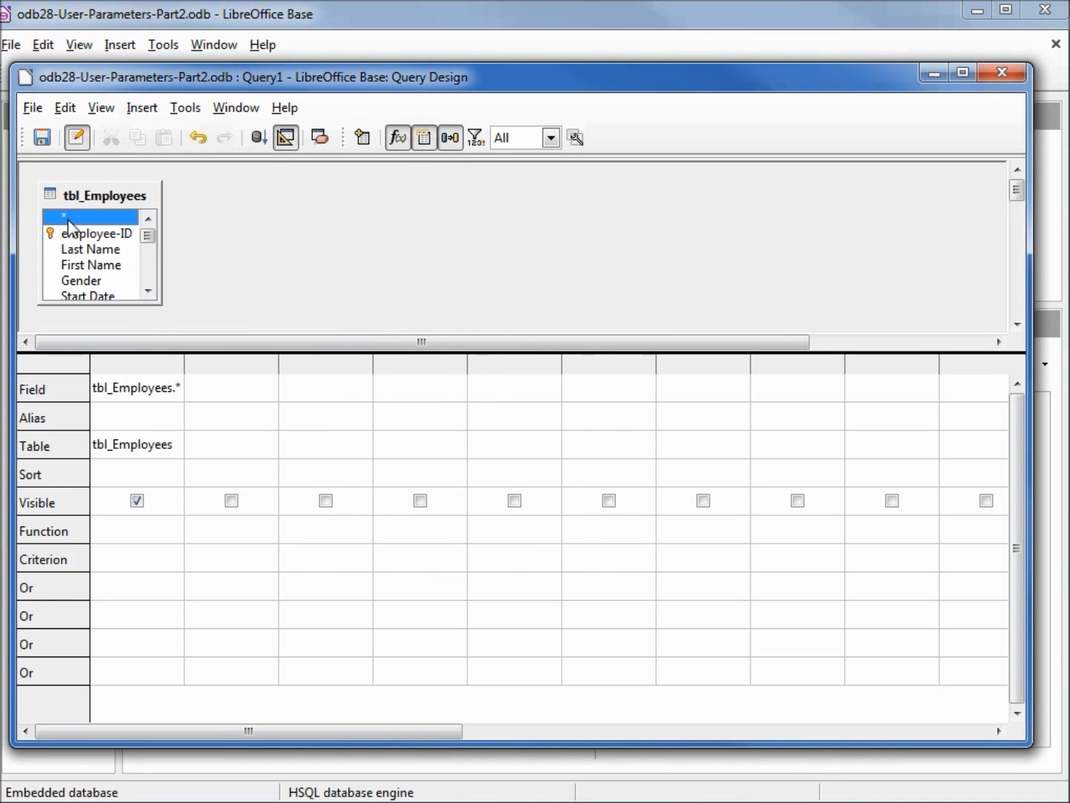
double_click(108, 251)
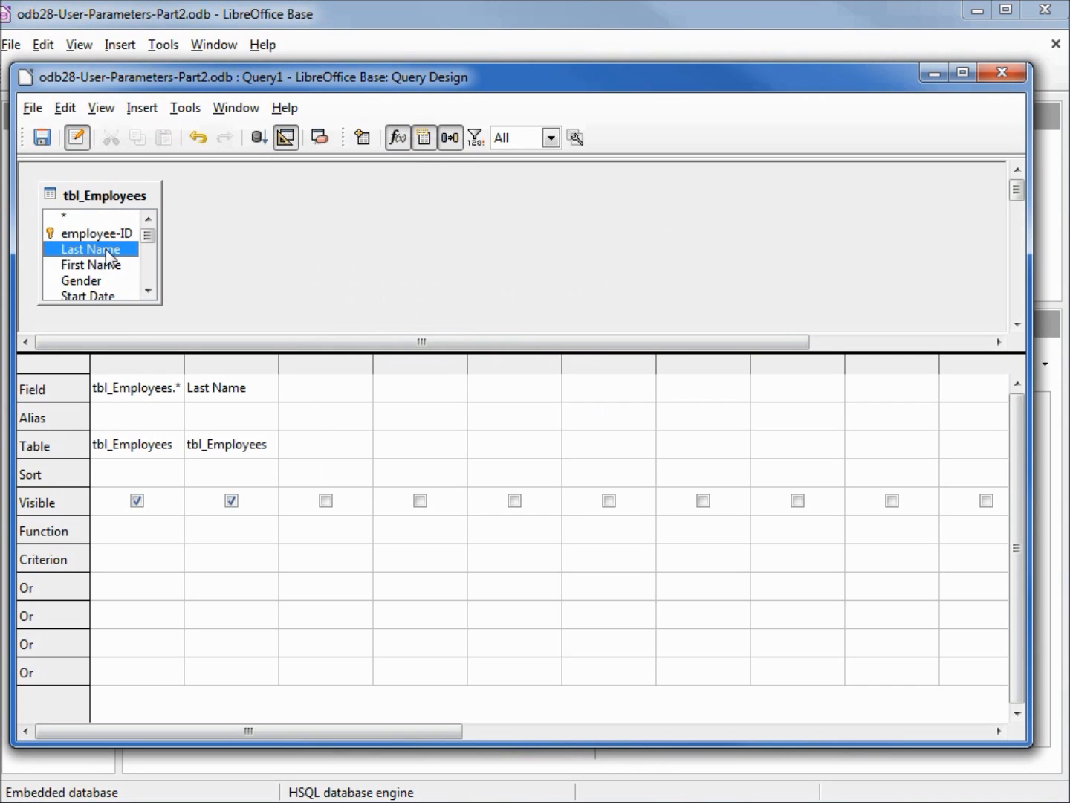
click(233, 502)
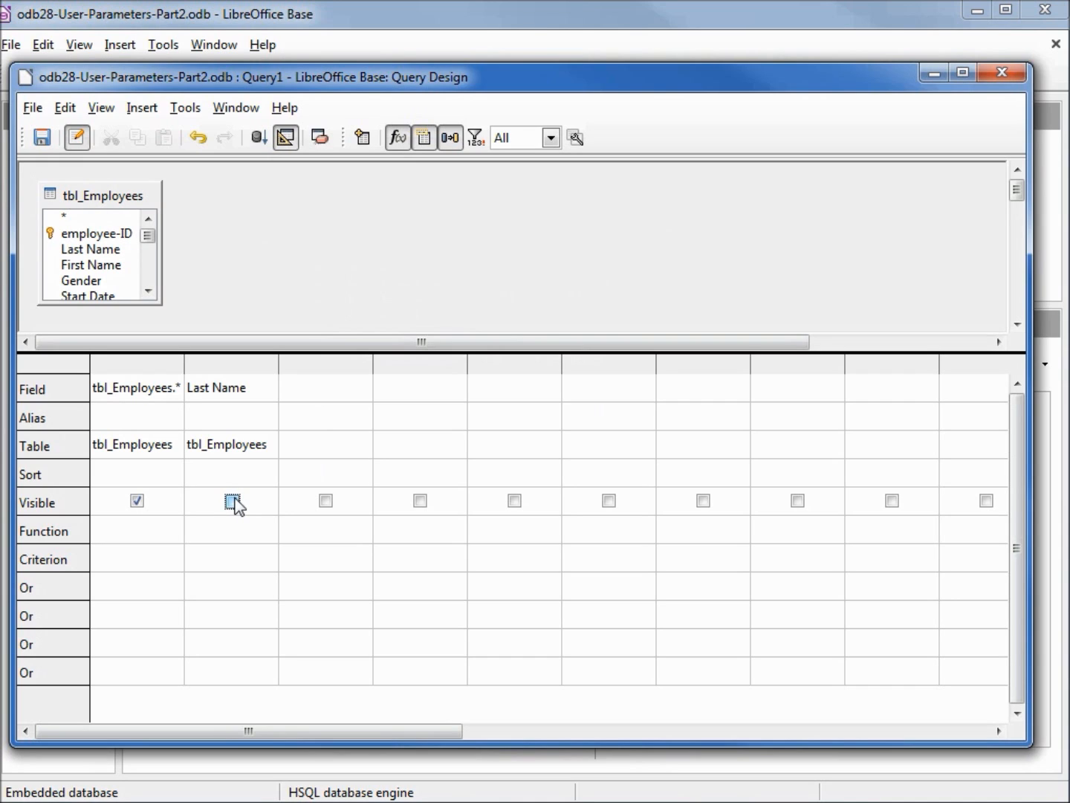
Set the Last Name criterion to :Please_Enter_a_LastName and widen the column to fit the whole text
click(225, 558)
key(ctrl+v)
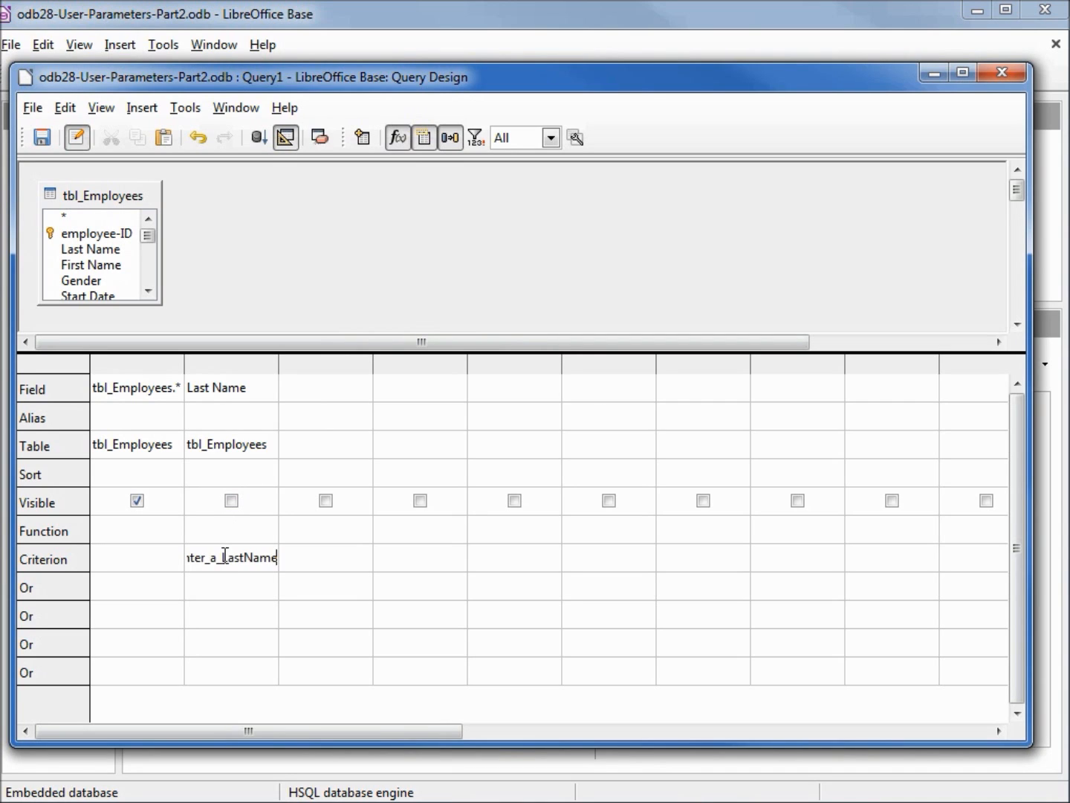
drag(278, 365, 347, 382)
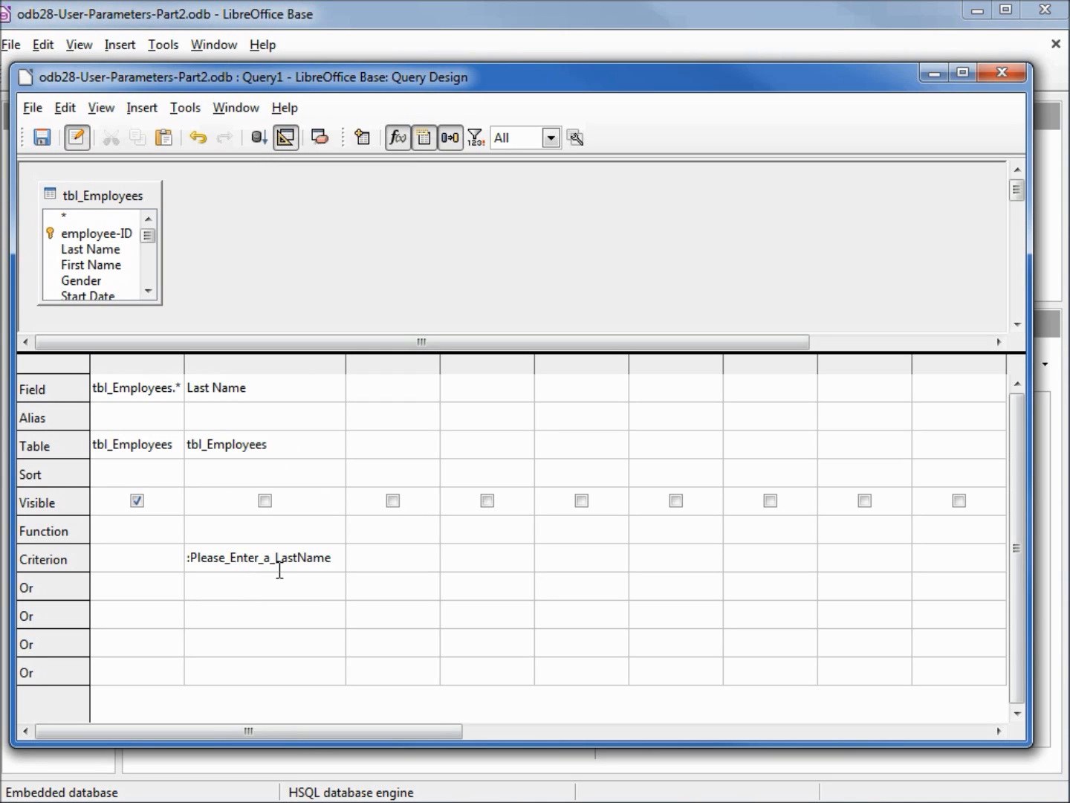
click(358, 558)
In the query's SQL view, add “First Name” Like ‘%a%’ AND before the Last Name condition and remove the extra spaces
click(284, 138)
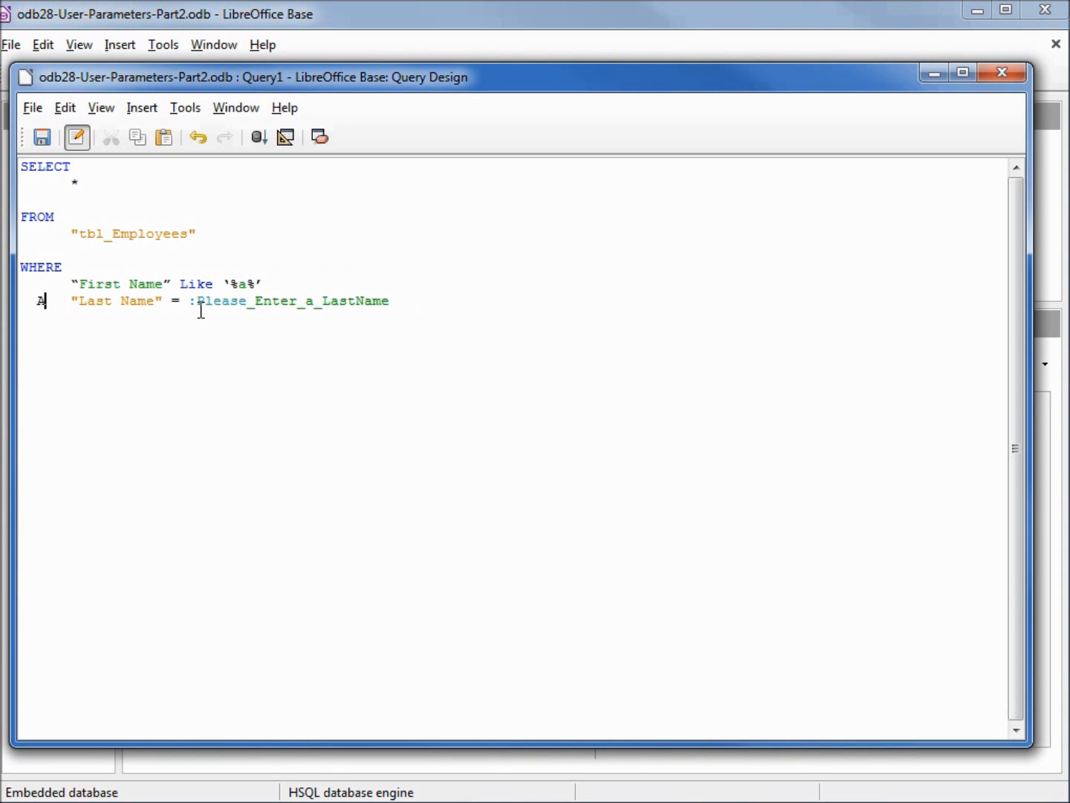
text(AND)
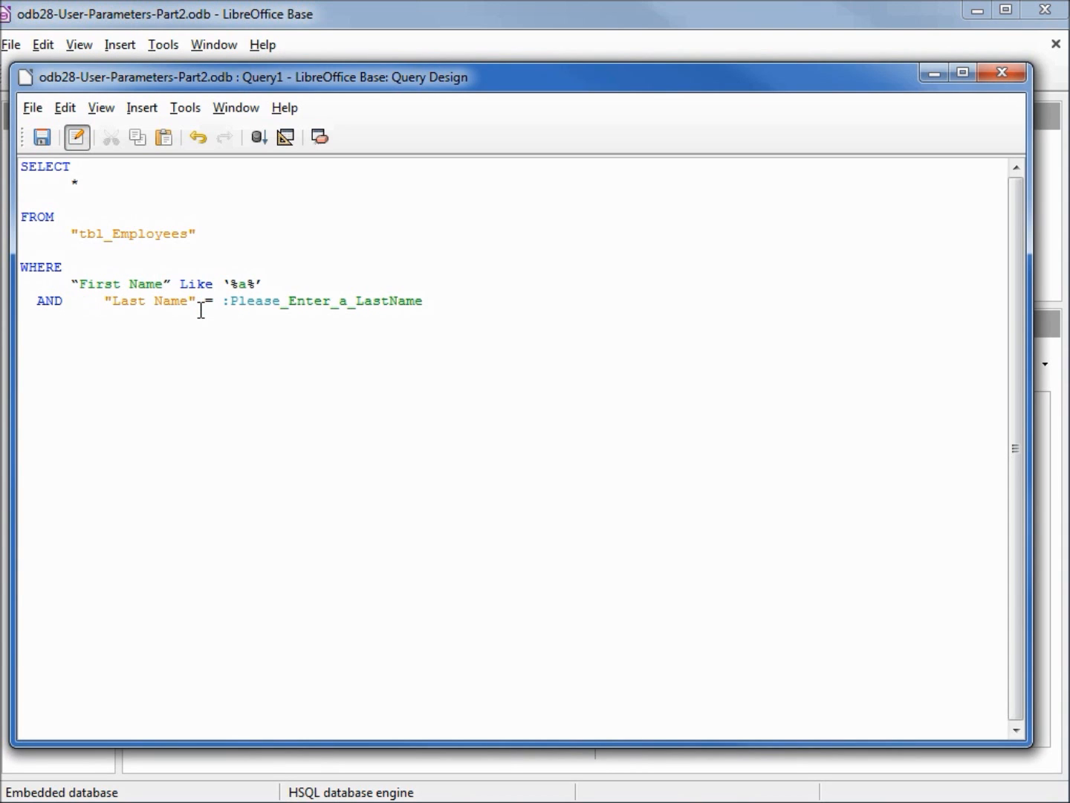
key(Delete)
key(Delete)
key(Delete)
key(Delete)
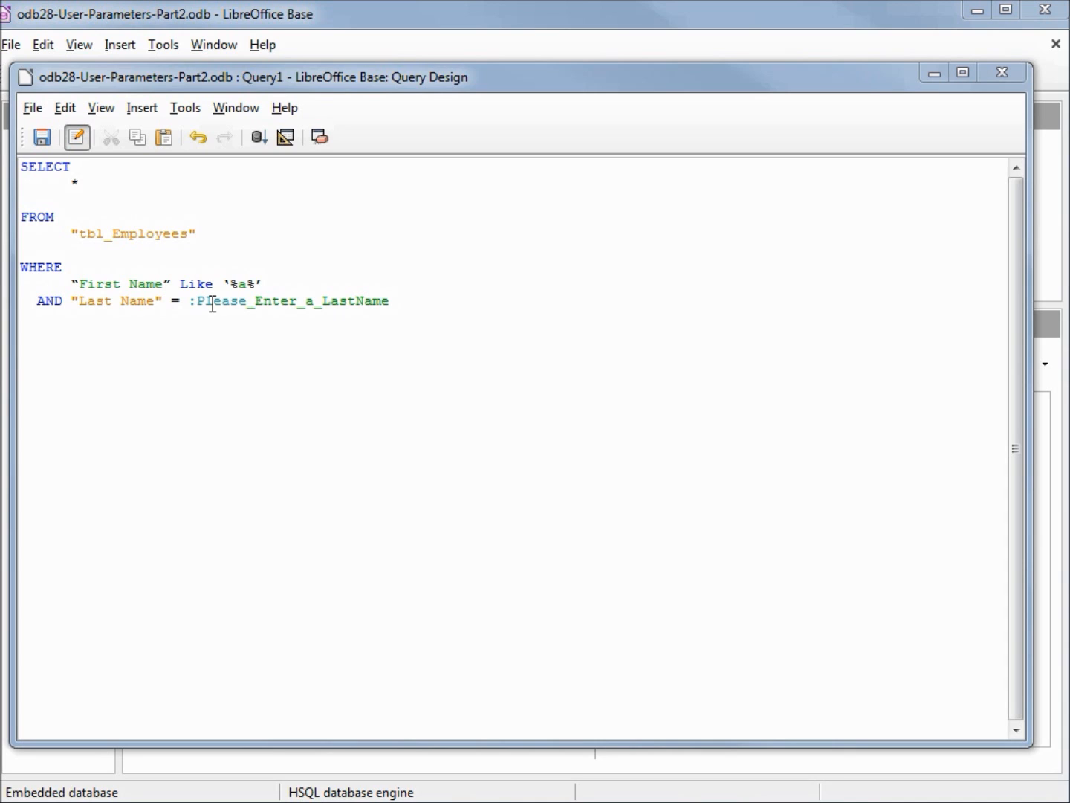
Replace the Last Name comparison in the SQL with Like ‘%’ || :Please_Enter_In_a_Name || ‘%’
click(171, 301)
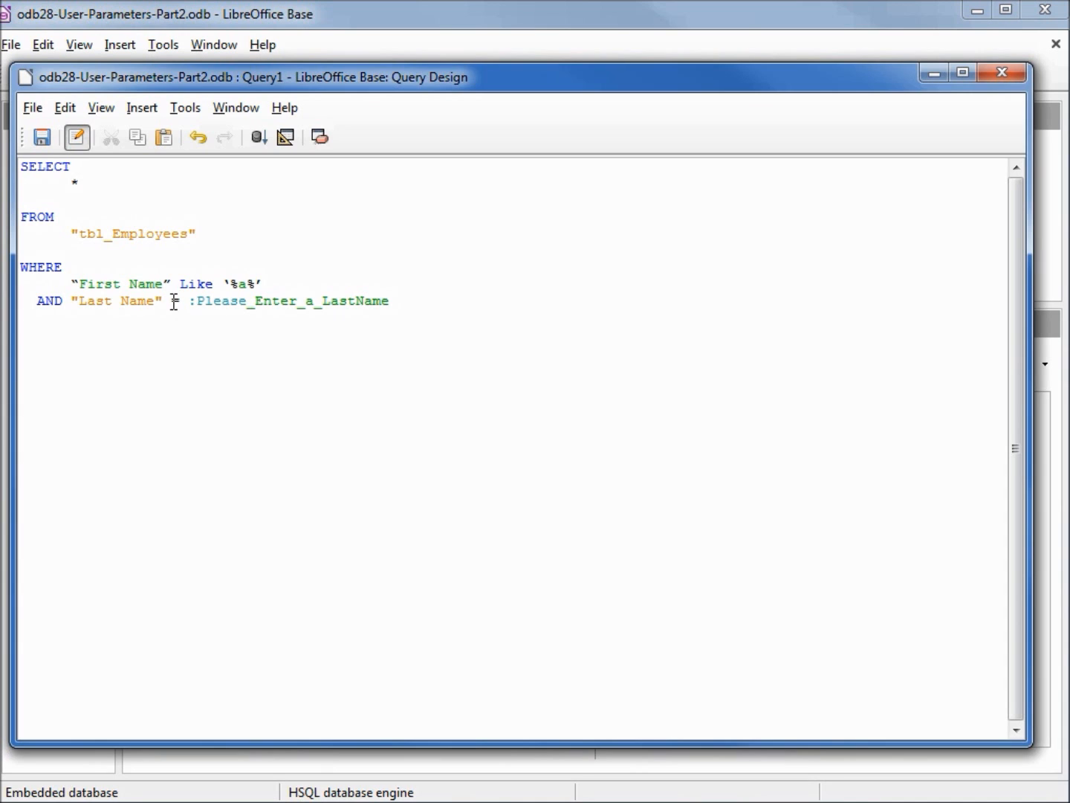
key(shift+End)
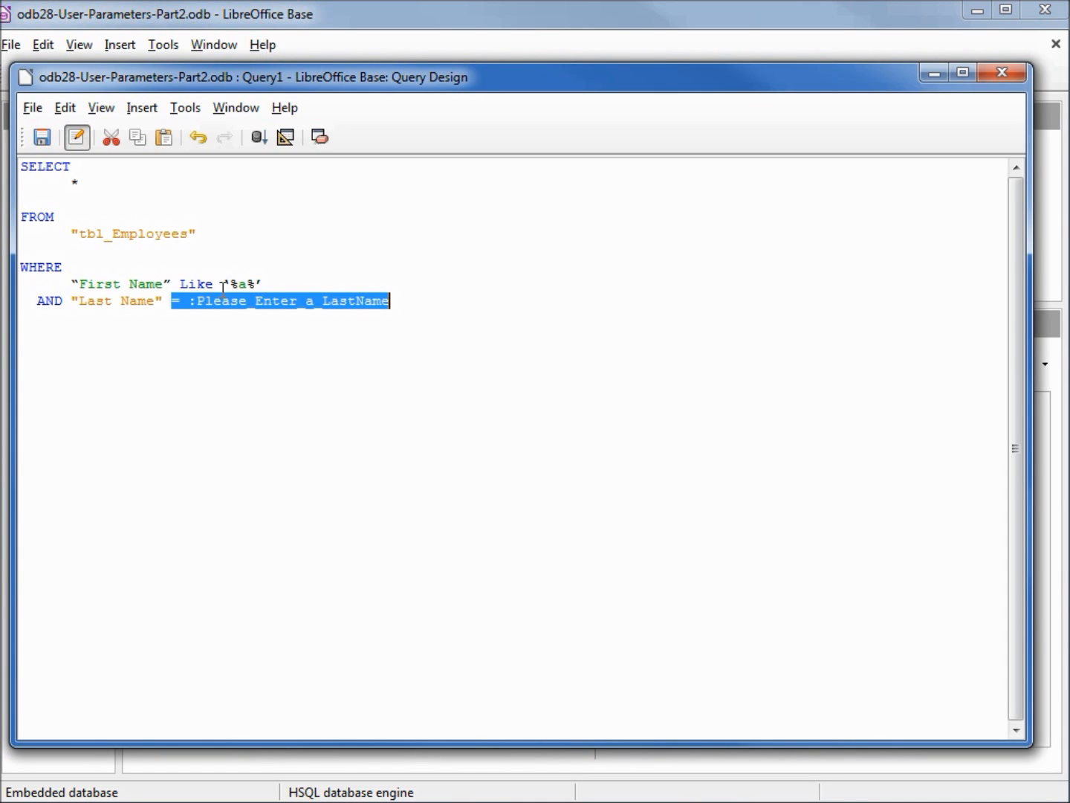
text(Like '%' || :Please_Enter_In_a_Name || '%')
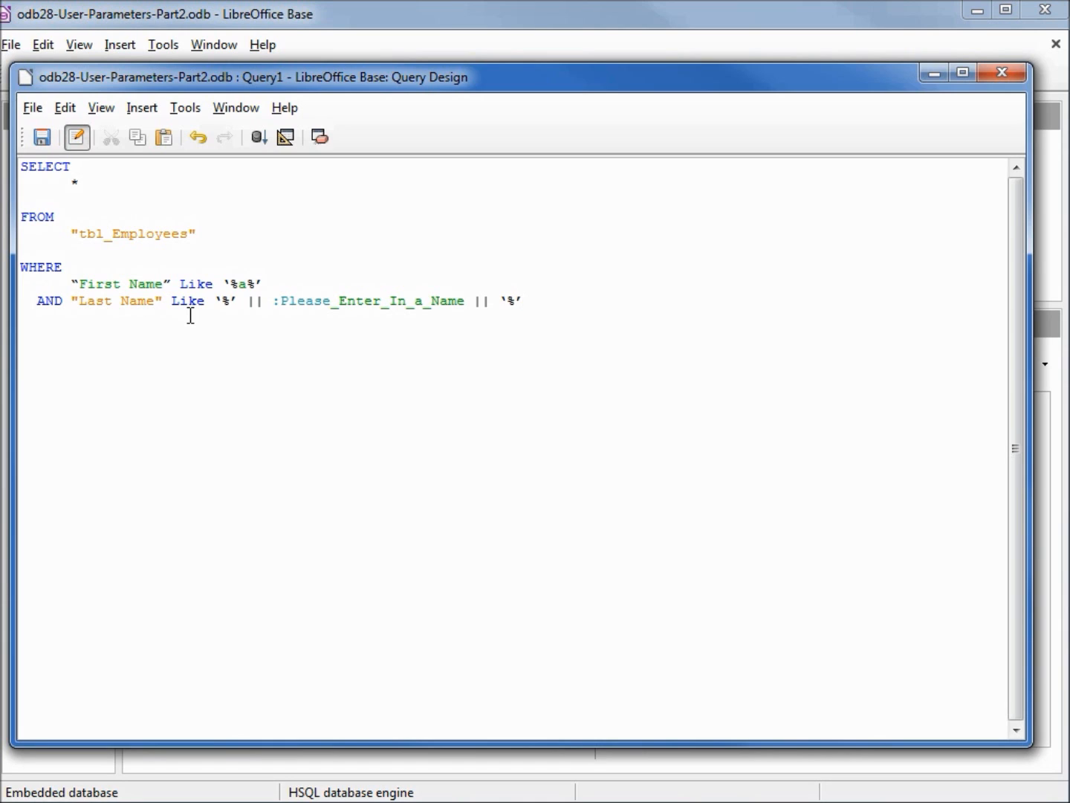
Replace the curly single quotes in the WHERE clause with straight ones and try to run the query
click(253, 300)
key(Left)
click(259, 139)
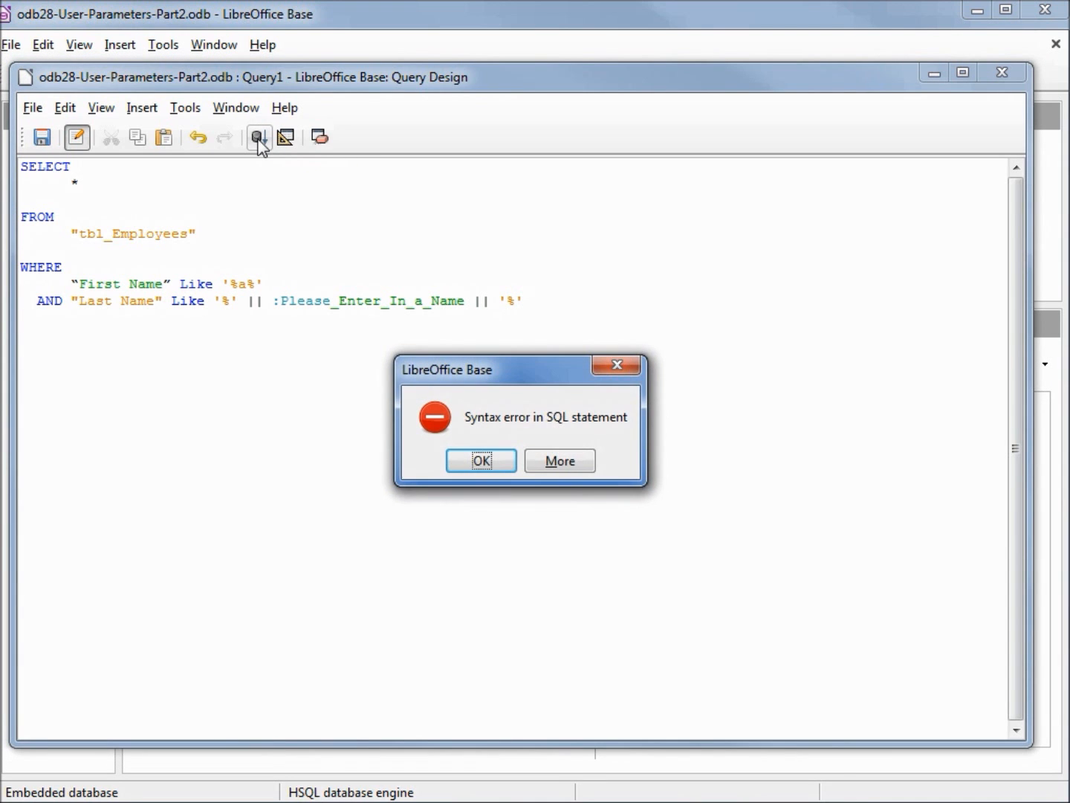
click(478, 461)
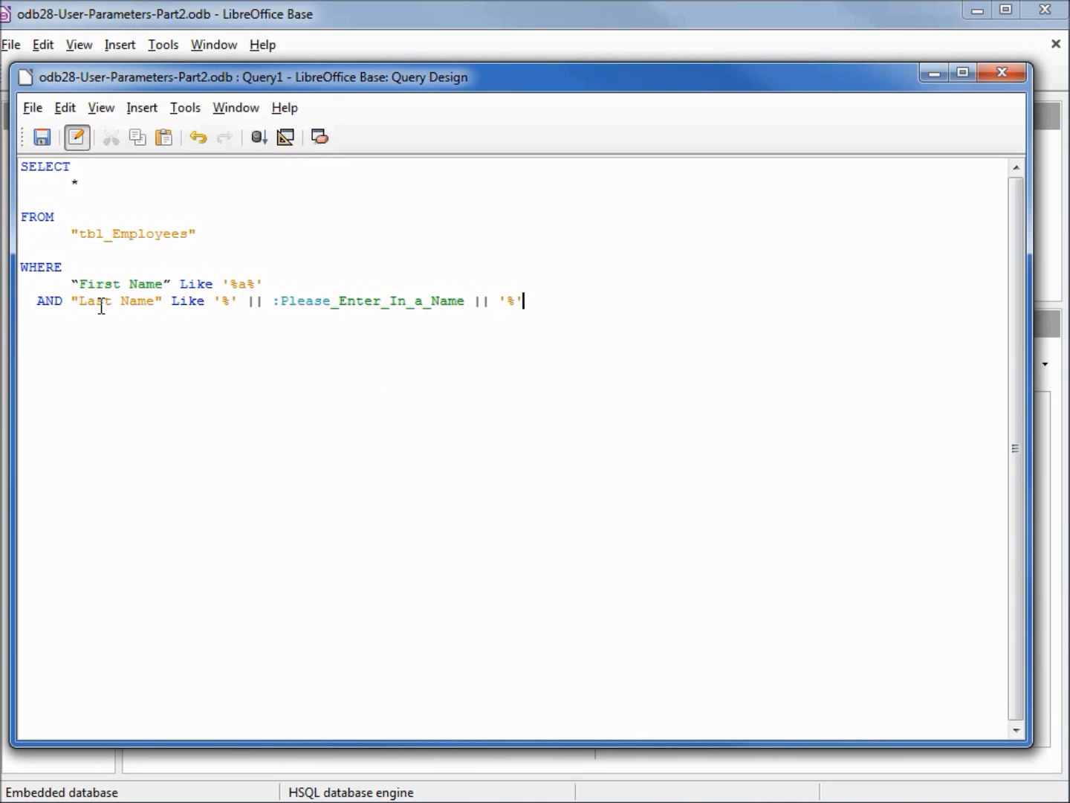
Replace the curly double quotes around First Name with straight ones and add a space before Like in the Last Name condition
click(73, 281)
text(")
key(Delete)
key(Right)
key(Right)
key(Right)
key(Right)
key(Right)
key(Right)
key(Right)
key(Right)
key(Right)
key(Right)
text(")
key(Delete)
click(169, 301)
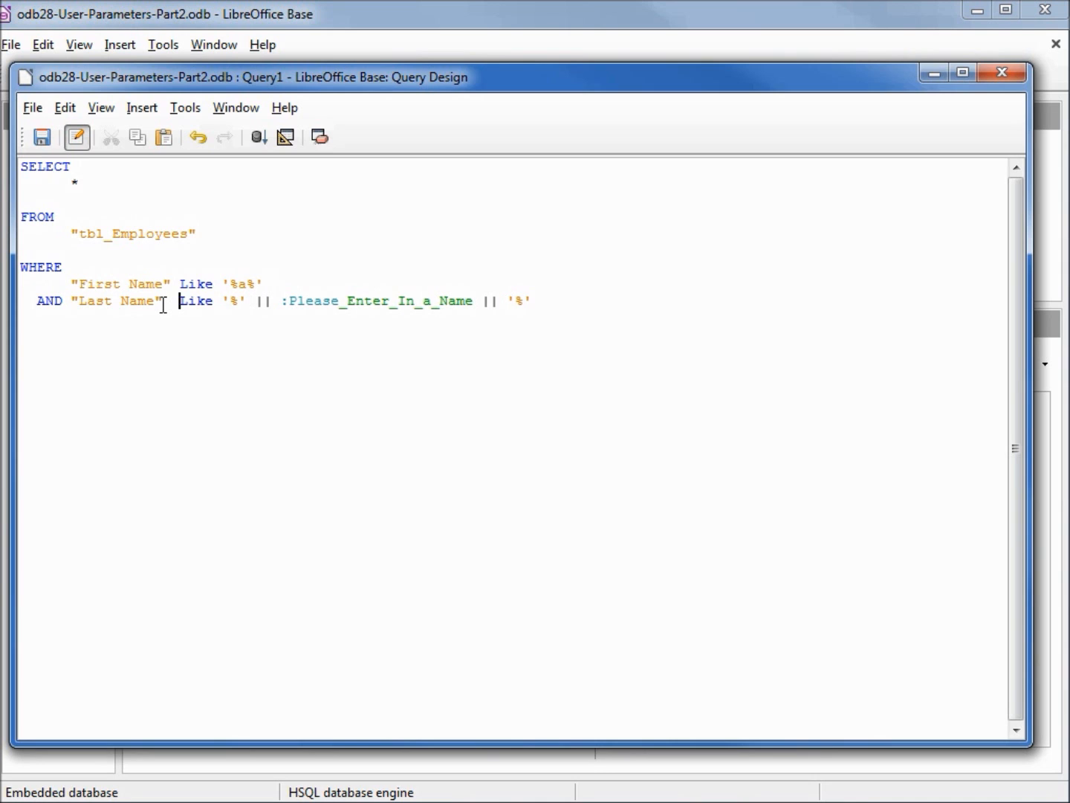
Run the query with r as the parameter value, enlarge the results area to view all records, and hide the results
click(260, 143)
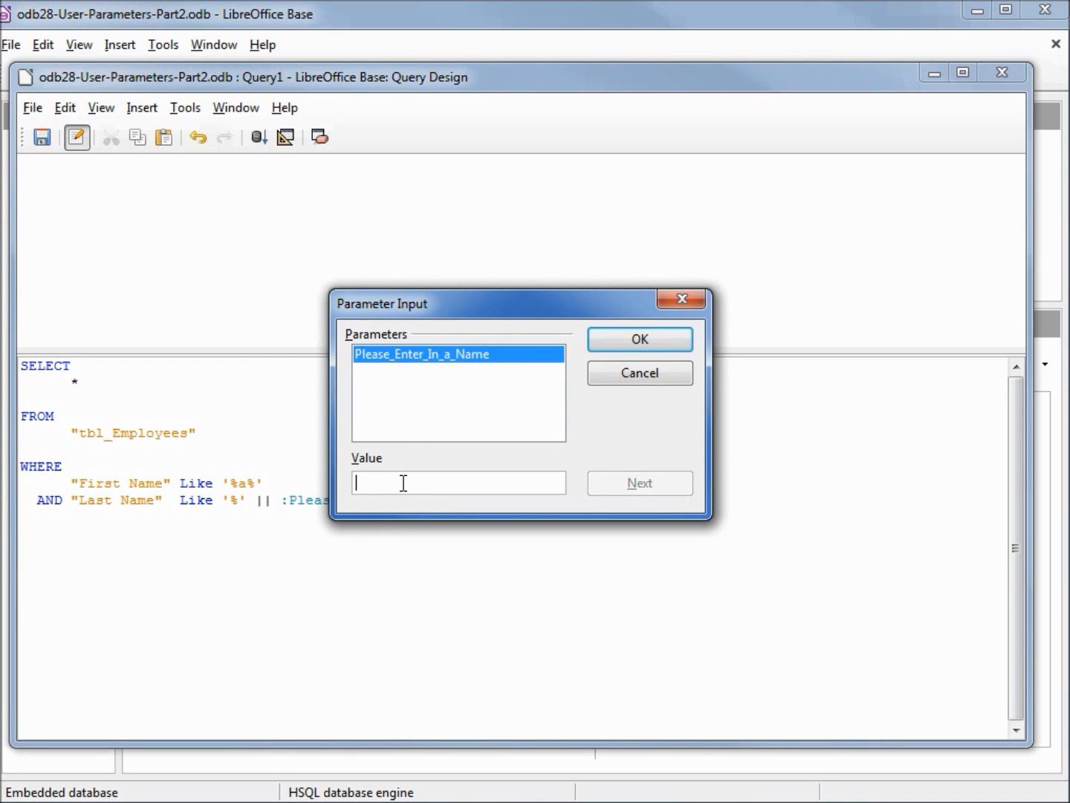
text(r)
click(644, 333)
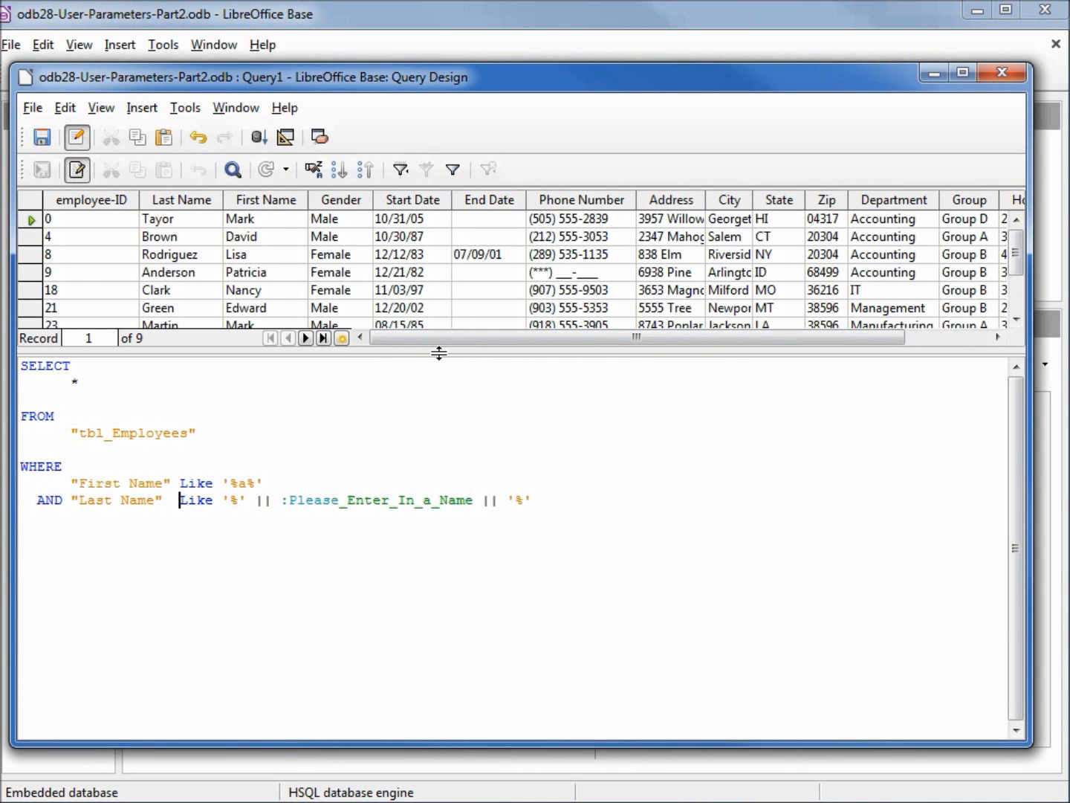
drag(438, 353, 438, 418)
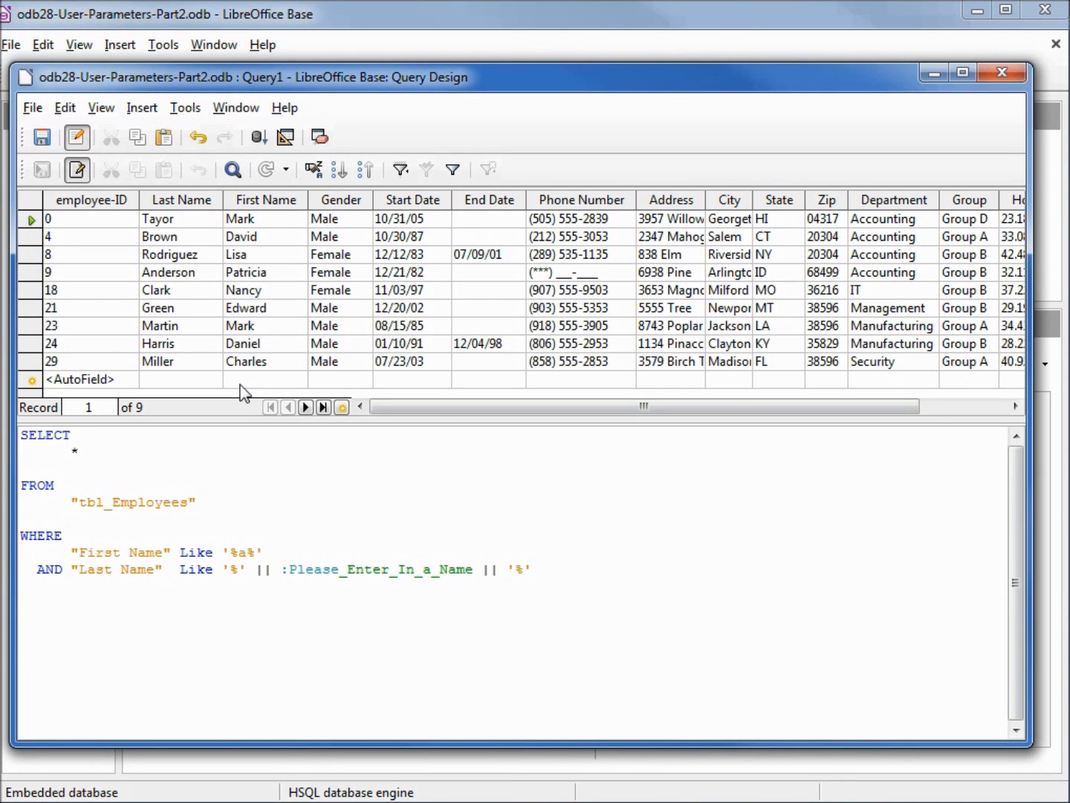
key(F4)
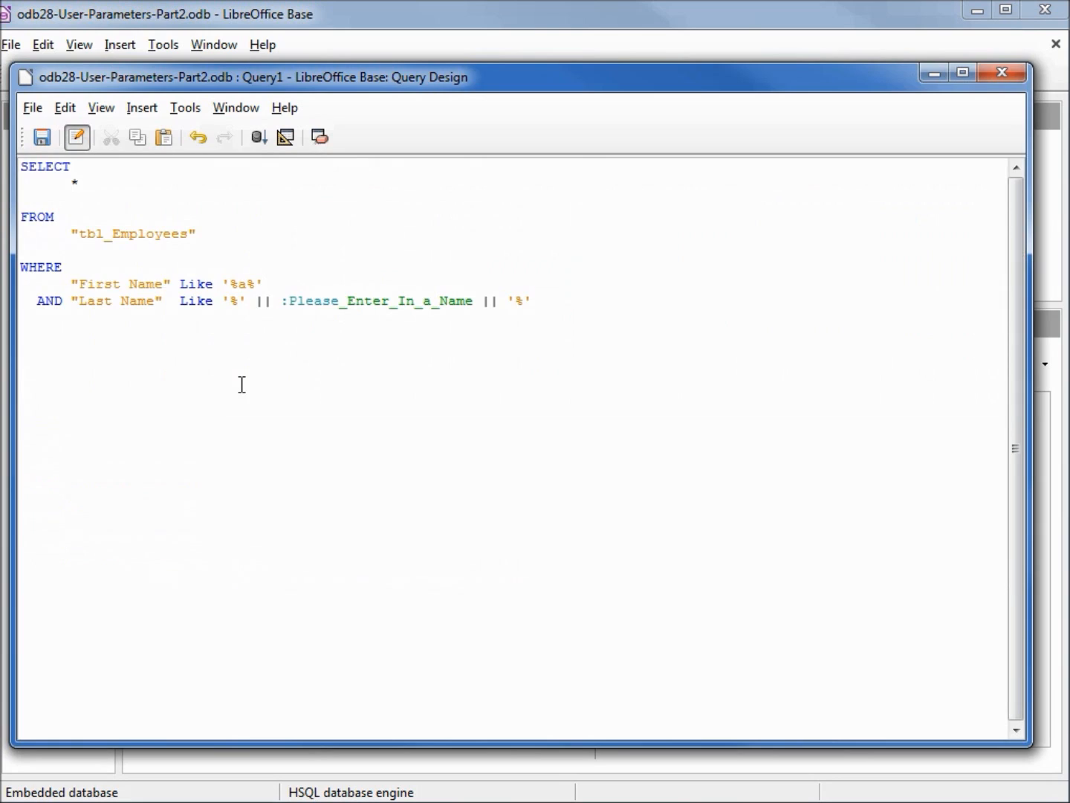
Return the query to Design View and widen the Last Name column to show its full criterion
click(286, 138)
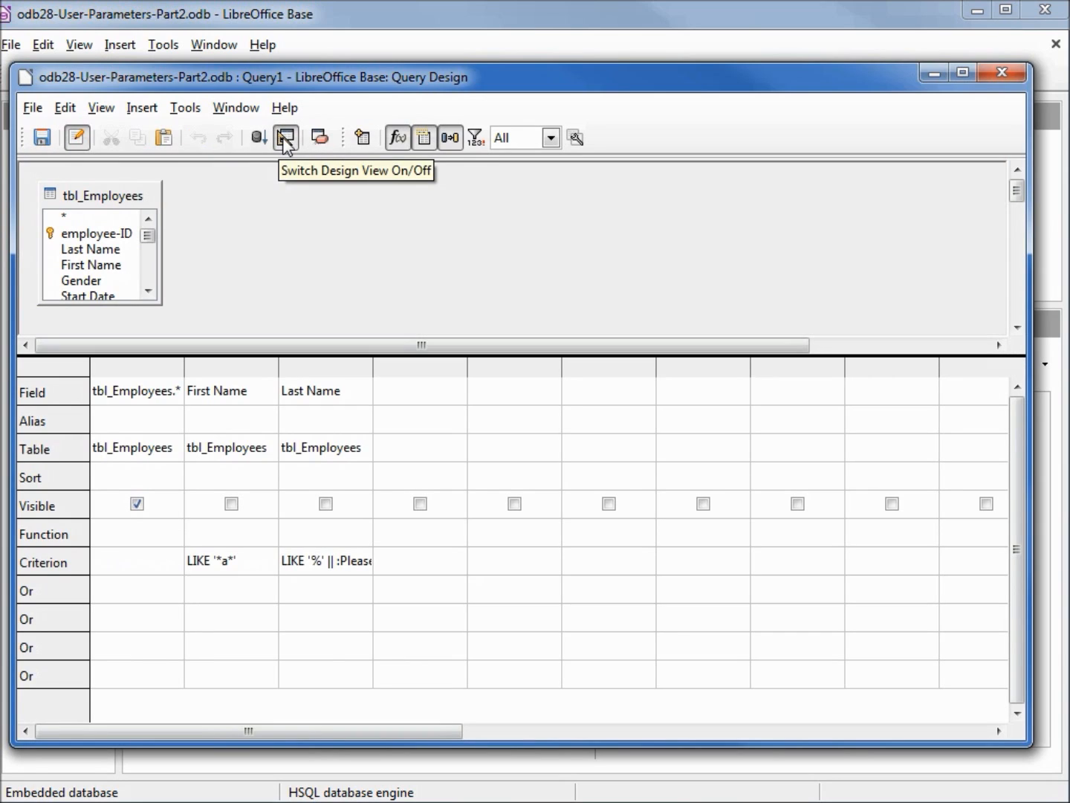
drag(376, 367, 551, 398)
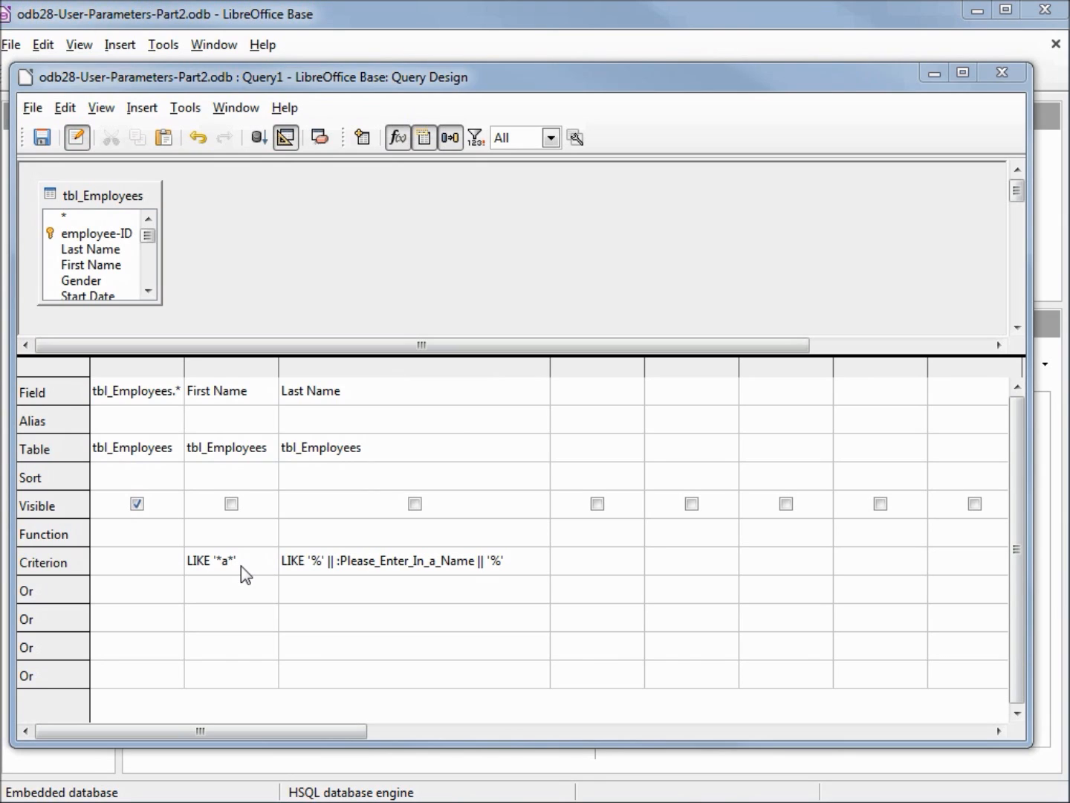
click(320, 567)
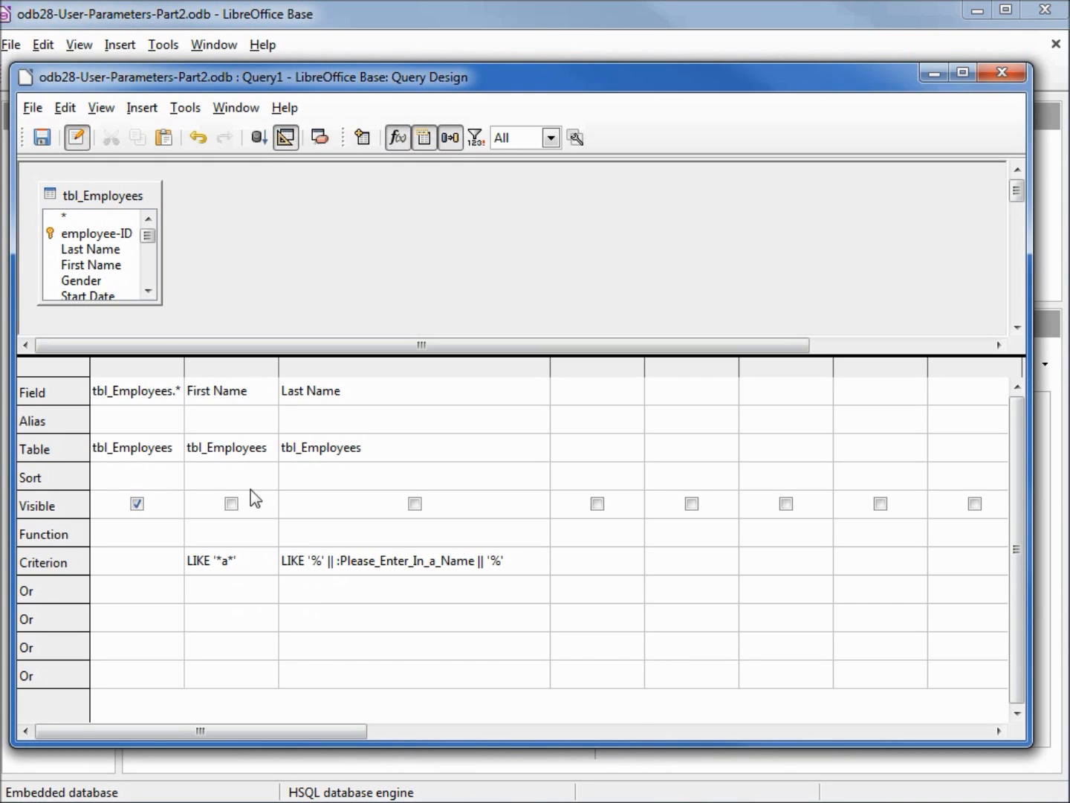
Save the query as odb28-Please_Enter_the LastName-FirstNameA
click(27, 116)
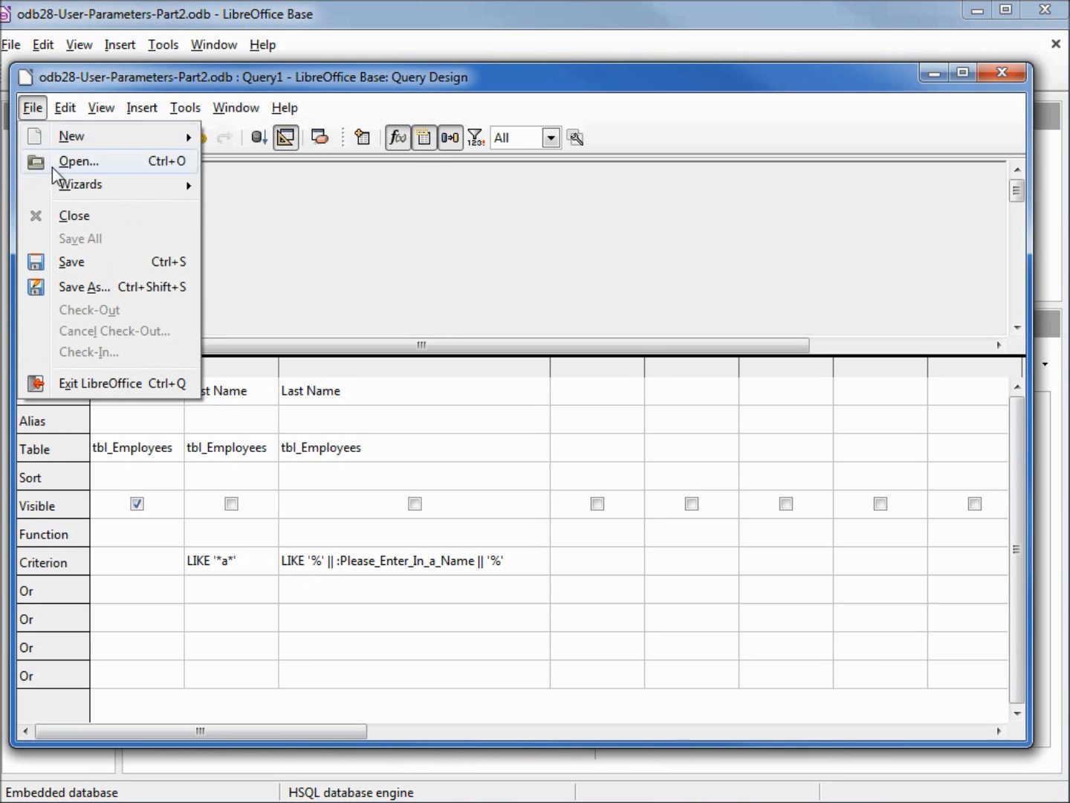
click(93, 287)
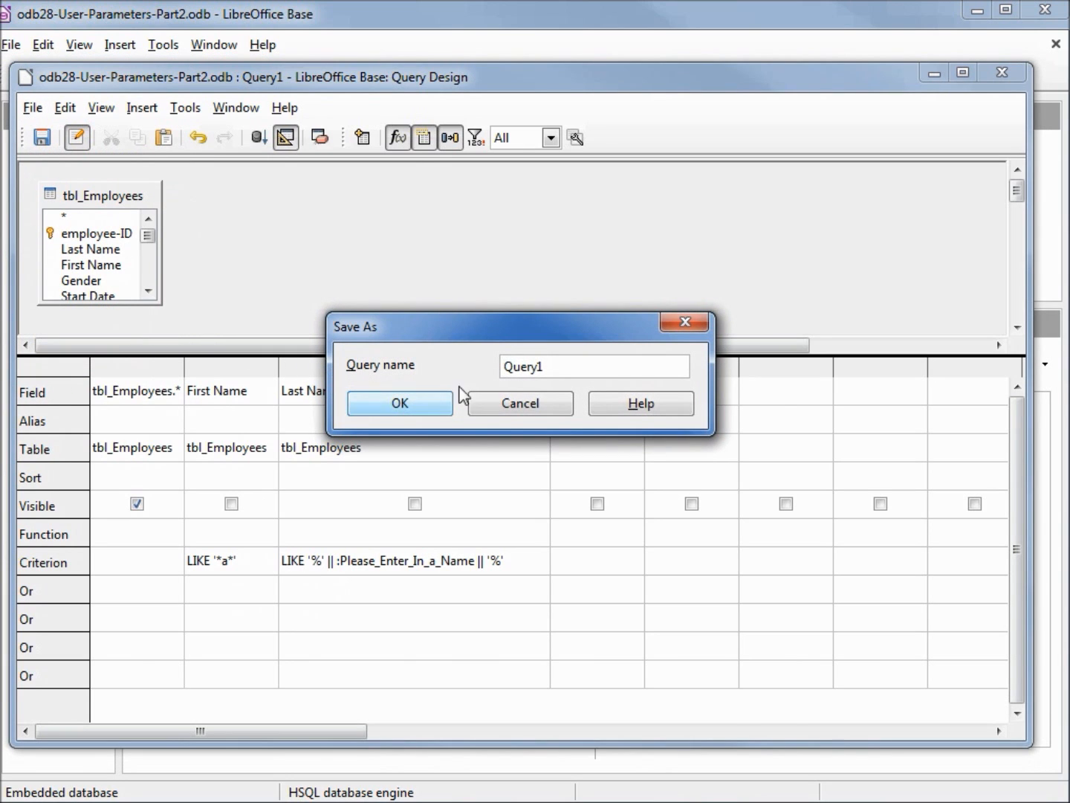
drag(577, 364, 480, 366)
key(ctrl+v)
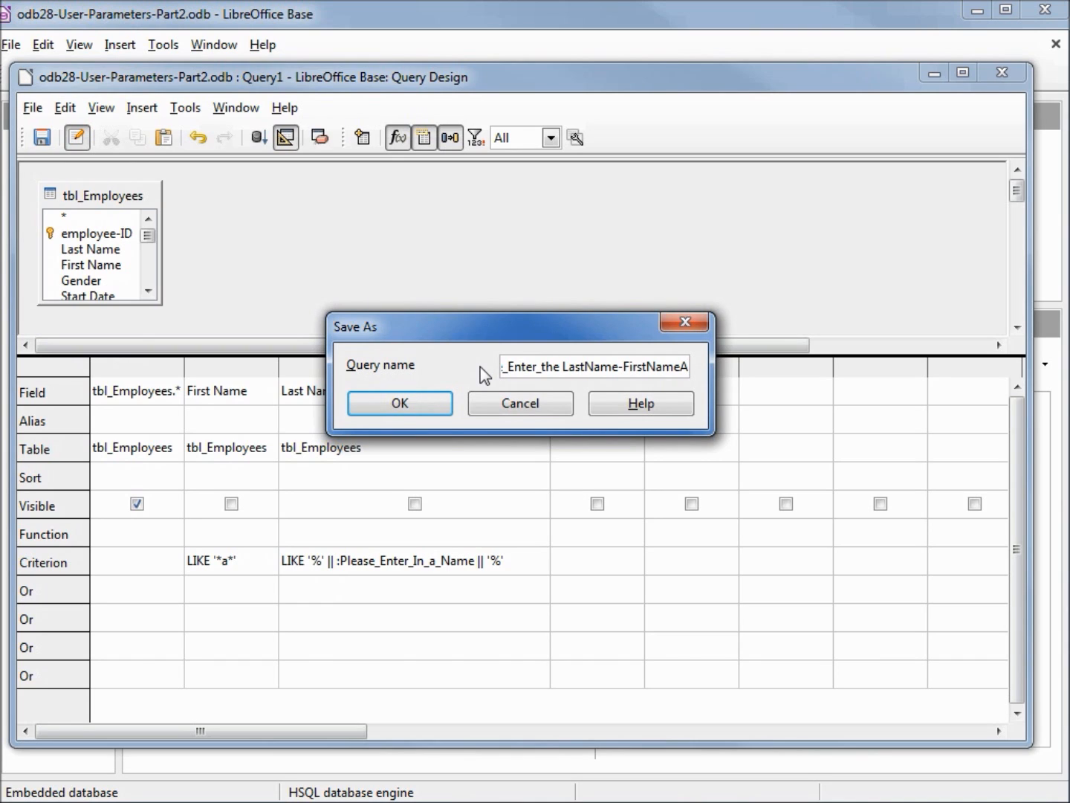
click(413, 408)
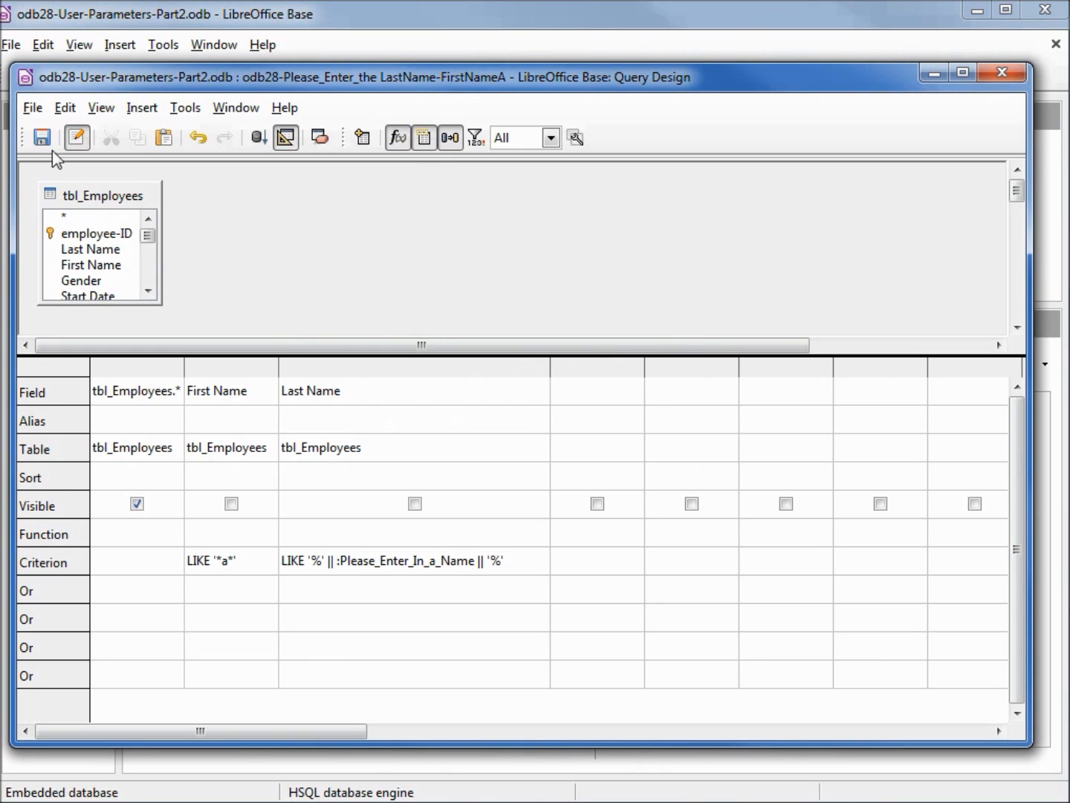
Save a copy of the query under the name odb28-Please_Enter_the LastName-FirstName
click(31, 108)
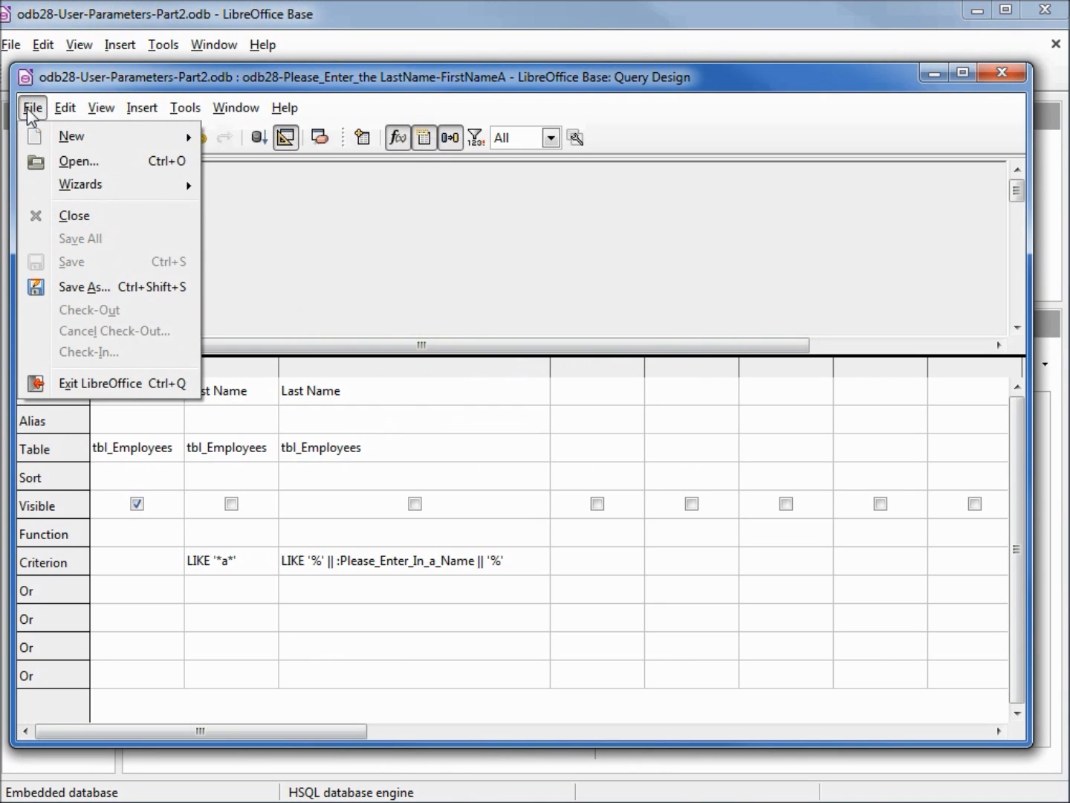
click(86, 286)
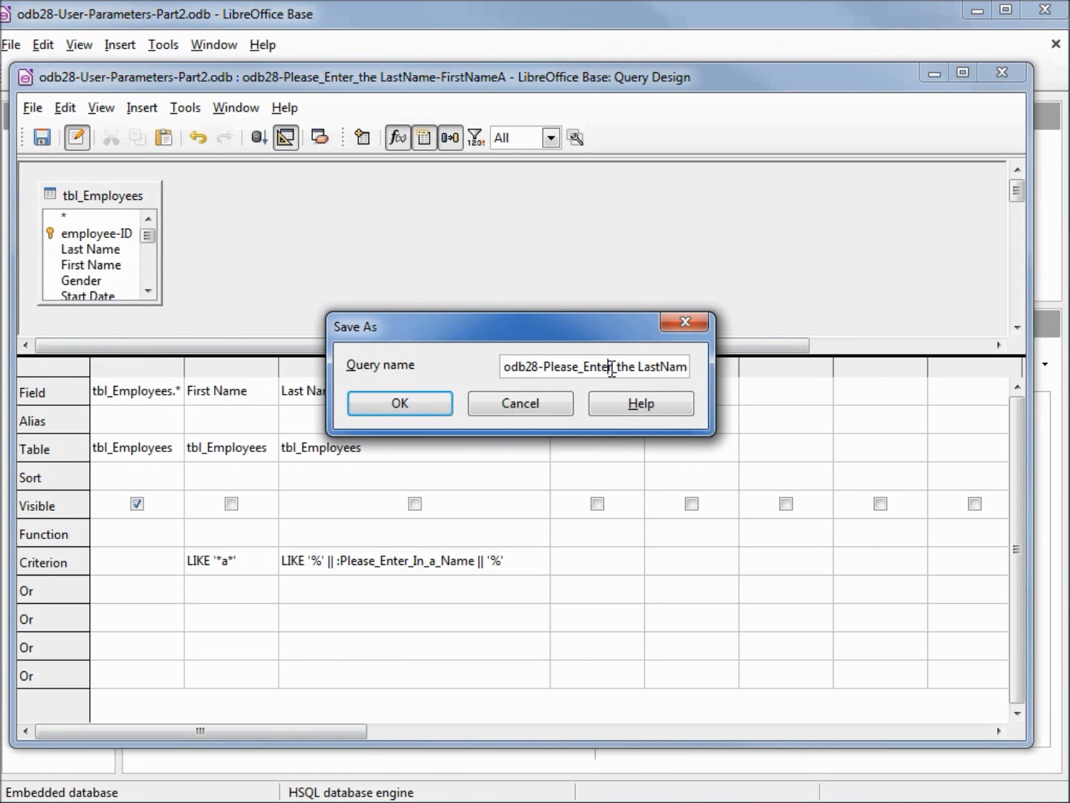
key(End)
key(BackSpace)
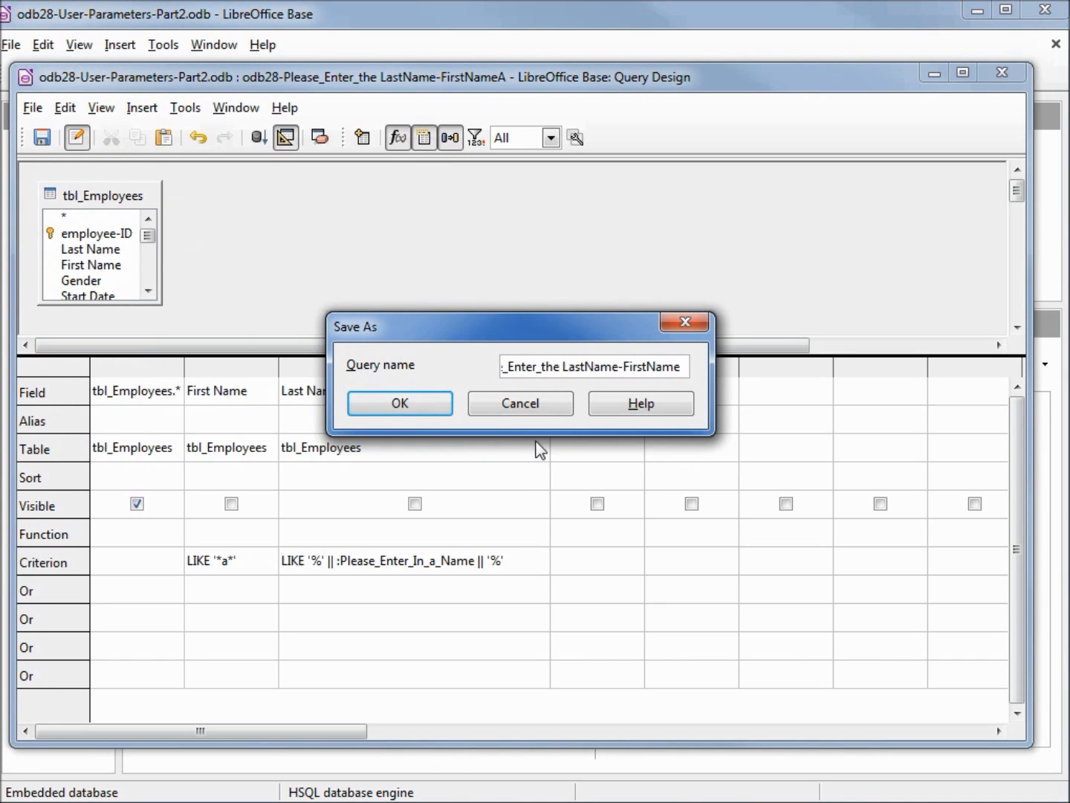
click(431, 405)
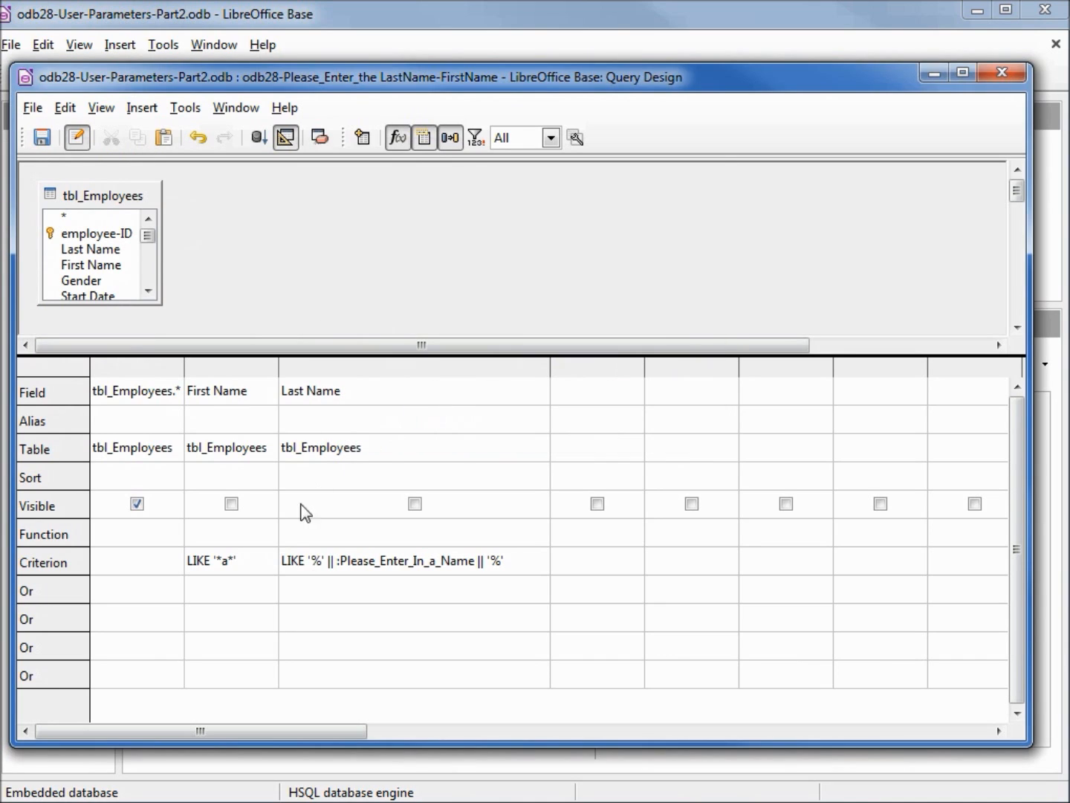
Clear the First Name criterion in the odb28-Please_Enter_the LastName-FirstName query and save the query
click(256, 558)
drag(256, 559, 165, 536)
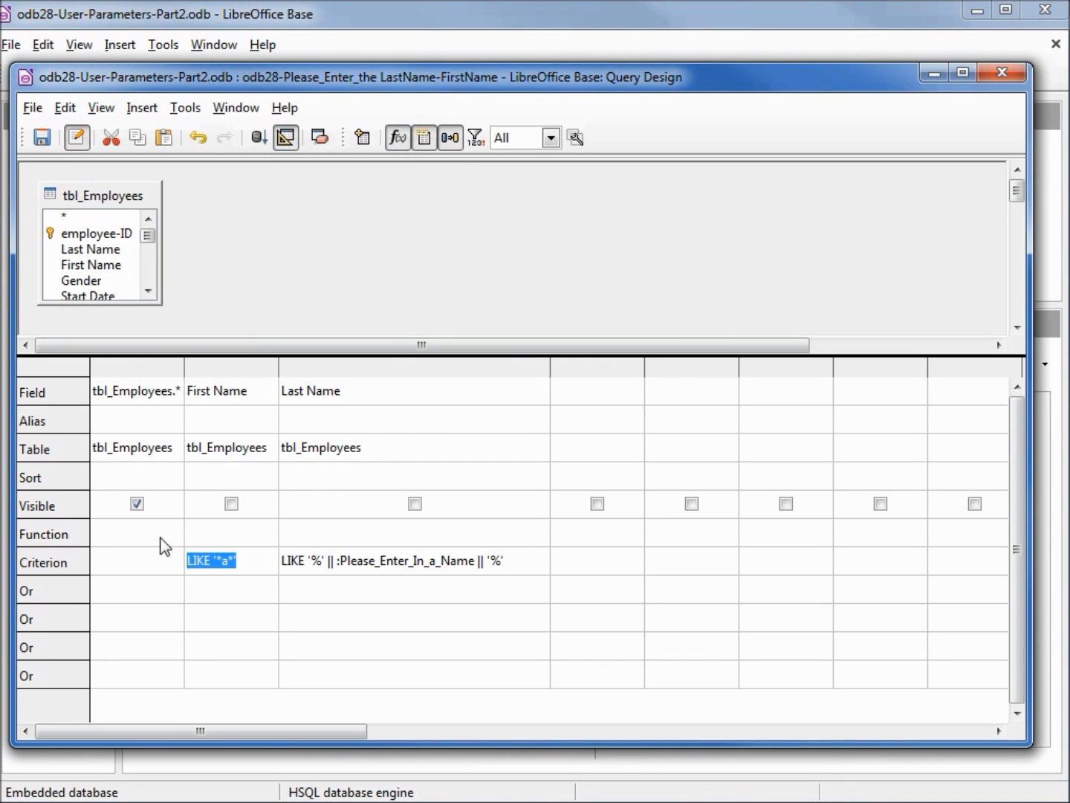
key(Delete)
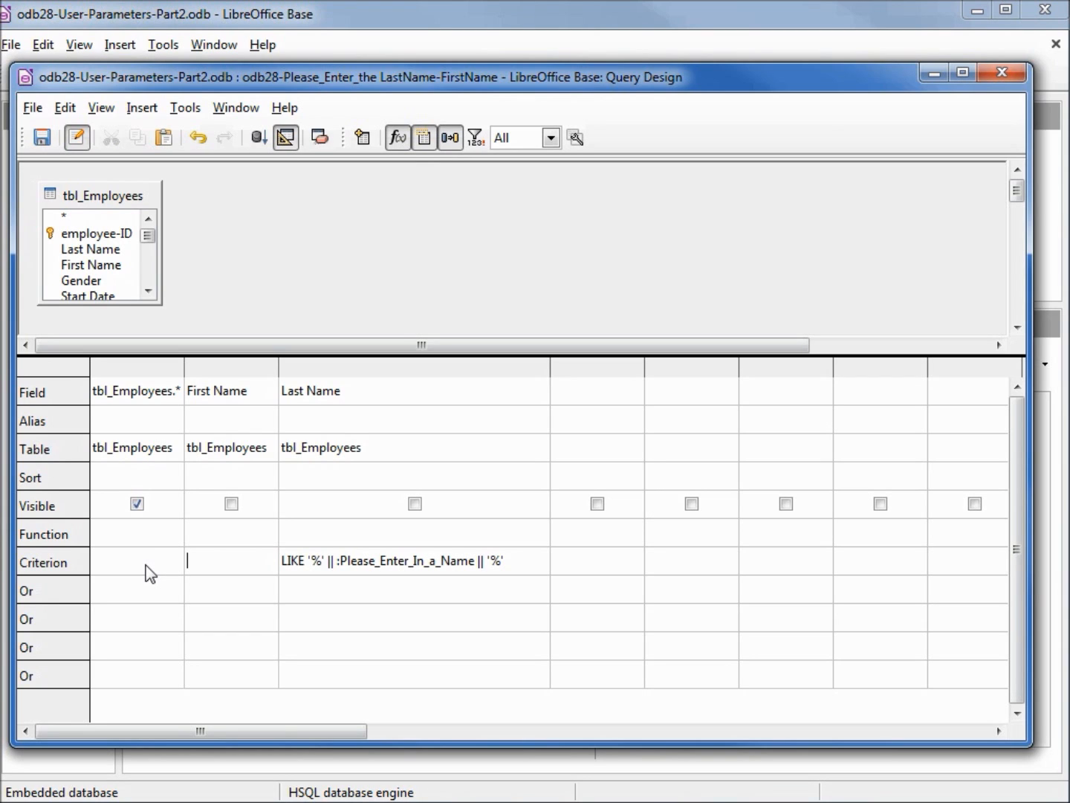
click(147, 565)
click(38, 138)
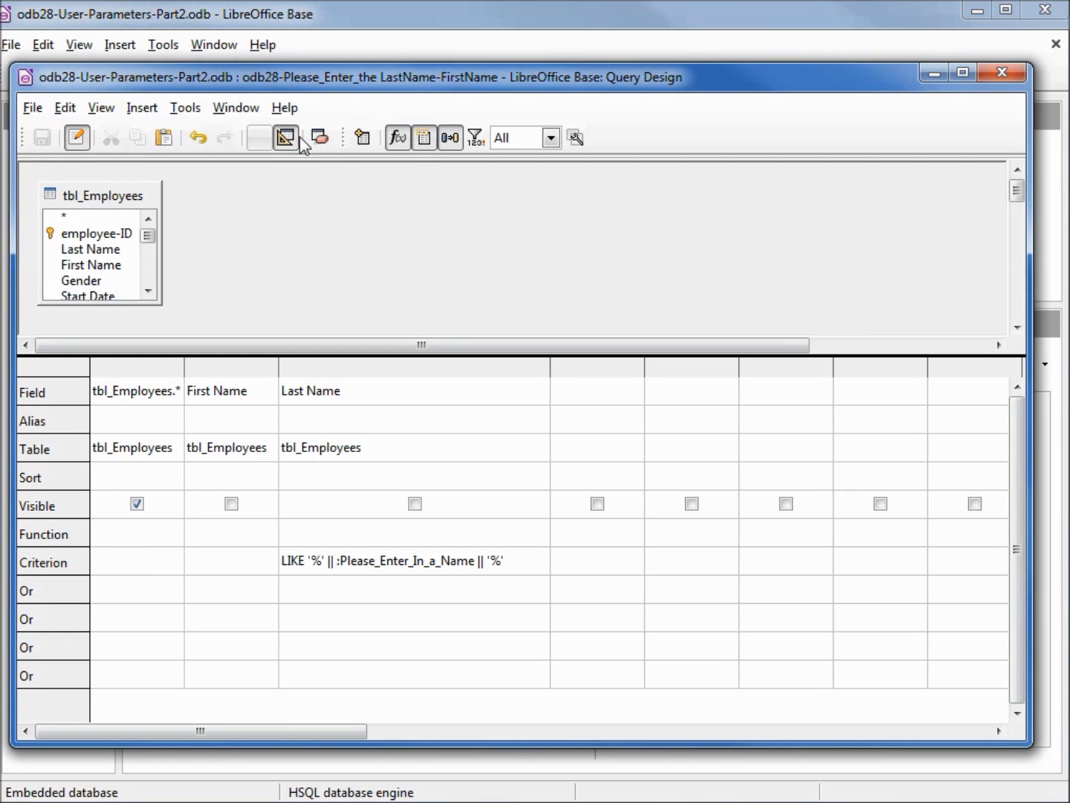
Close the query design and save the database file
click(995, 77)
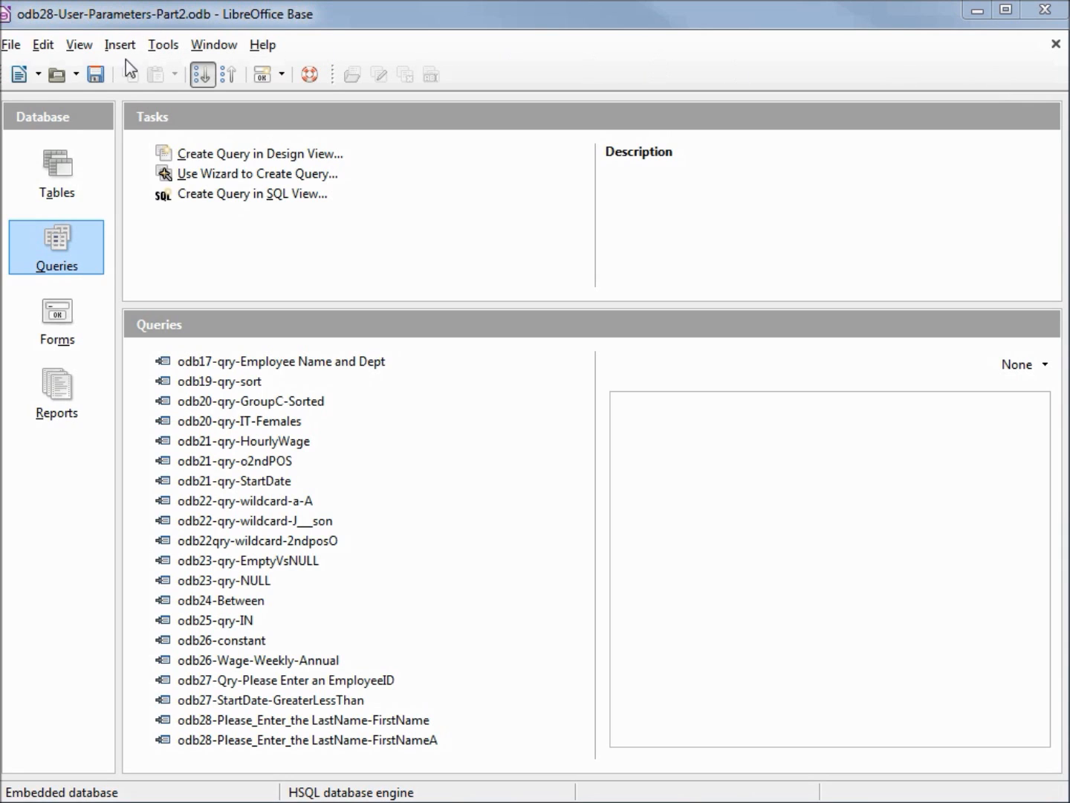
click(97, 75)
click(97, 75)
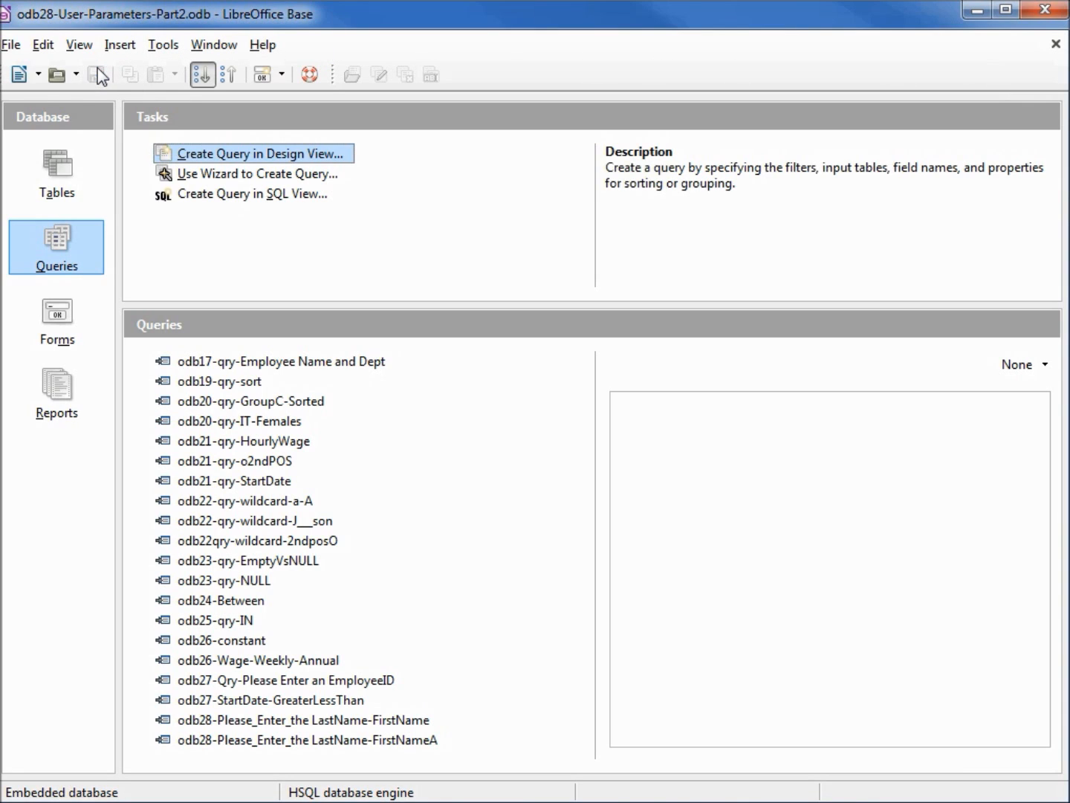
Start a form with the Form Wizard from the query odb28-Please_Enter_the LastName-FirstName and include all of its fields
click(64, 322)
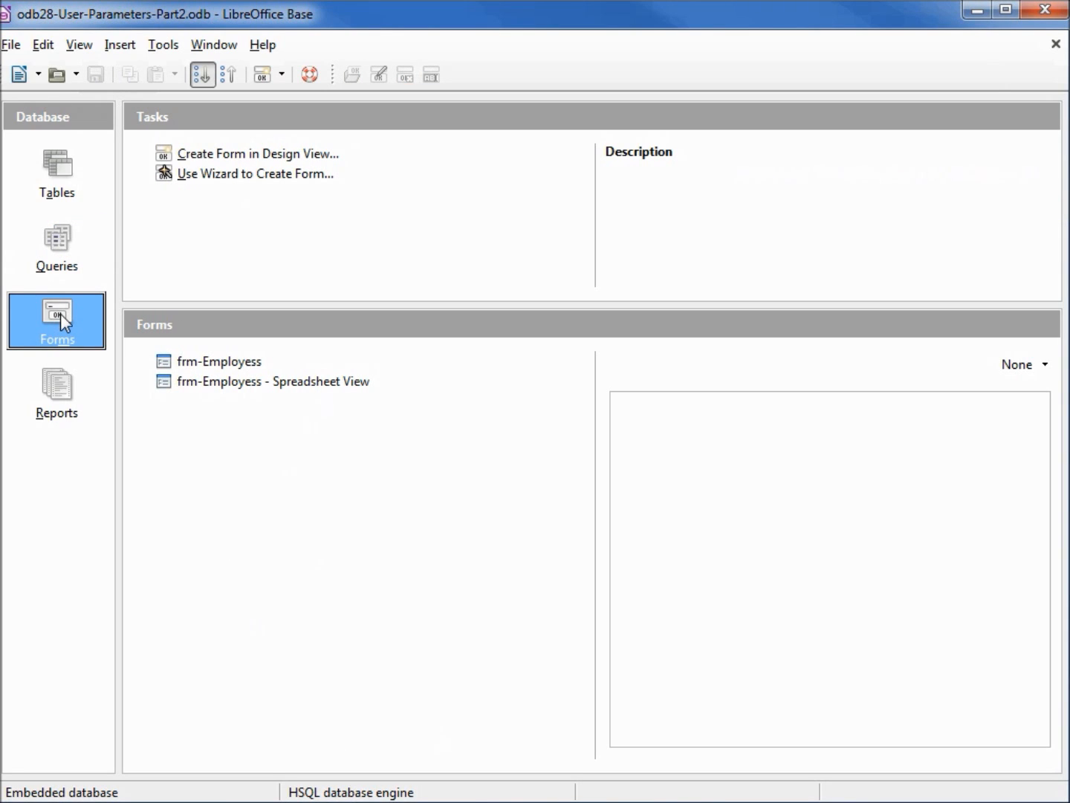
click(215, 177)
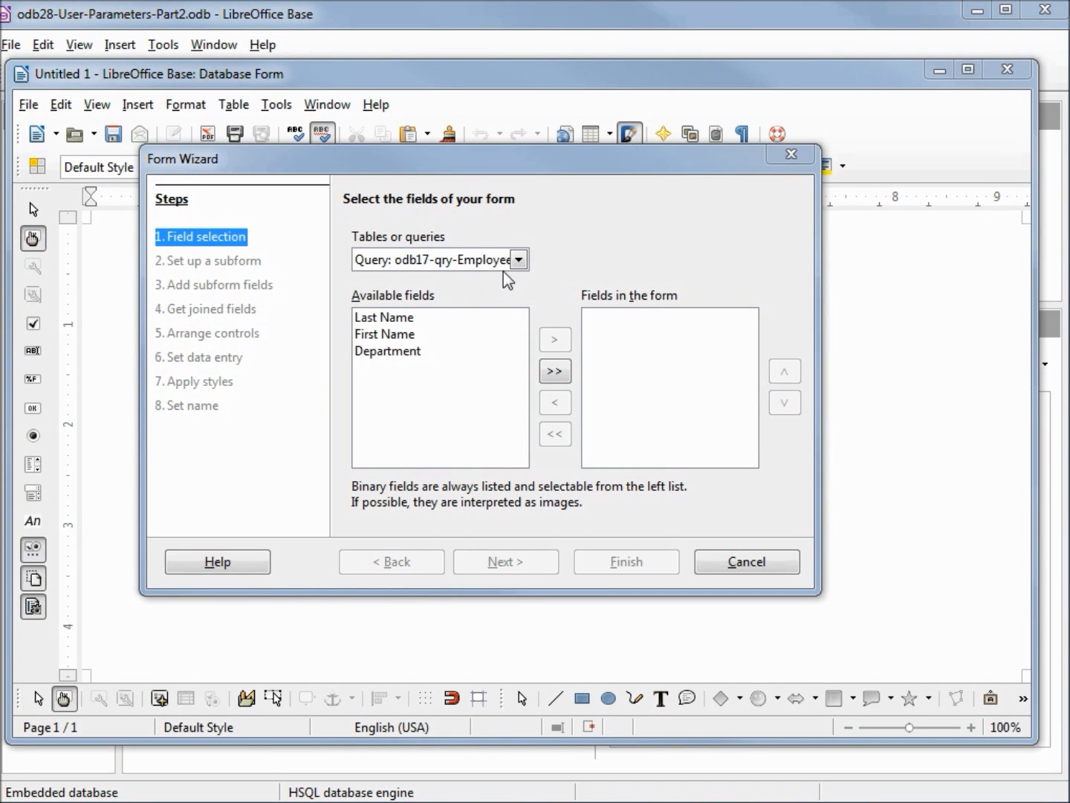
click(518, 260)
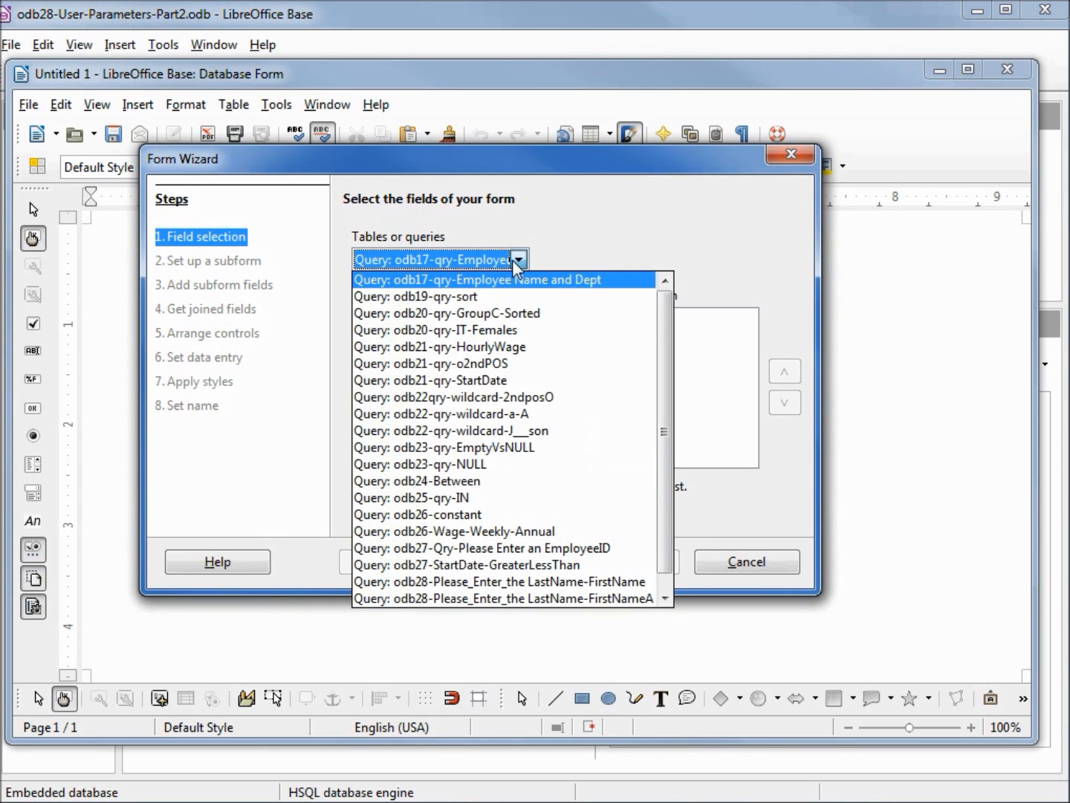
click(633, 588)
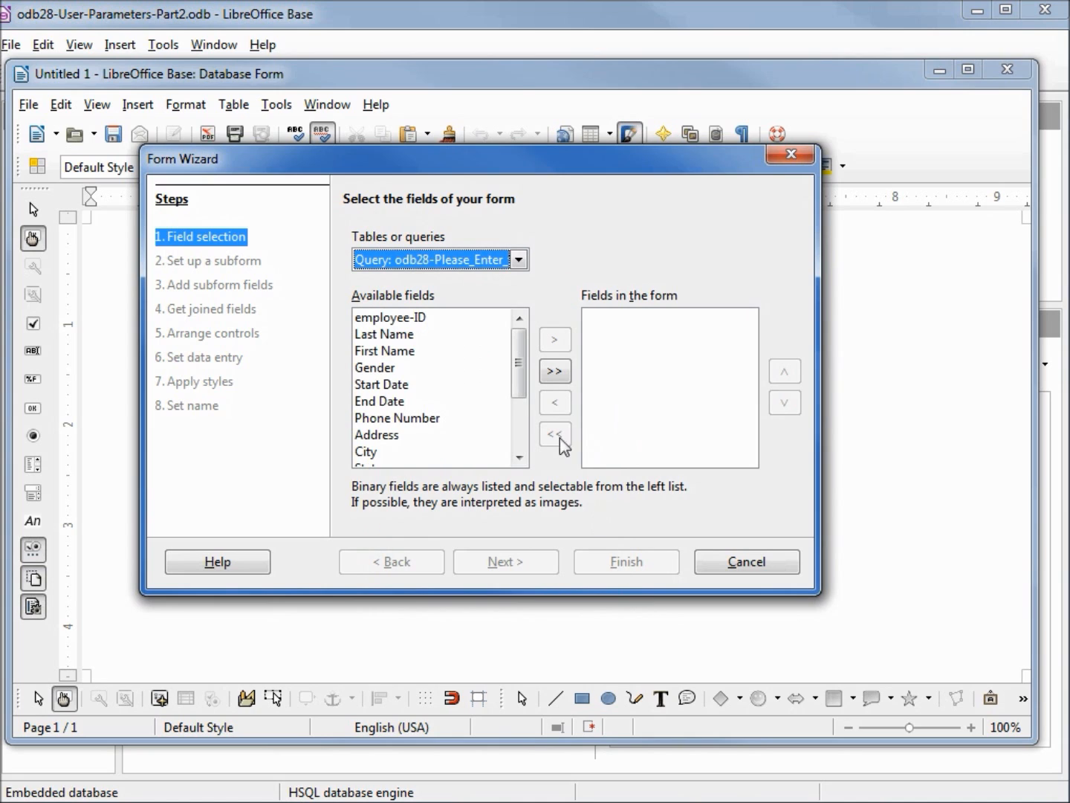
click(554, 371)
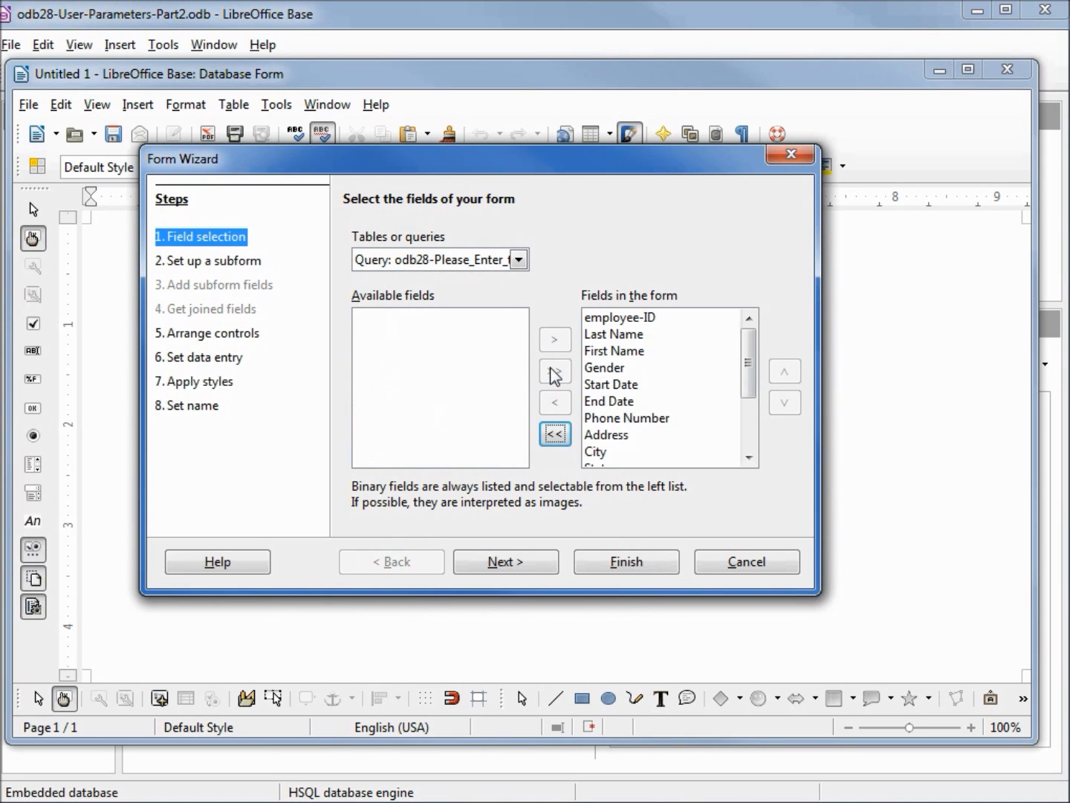
click(522, 567)
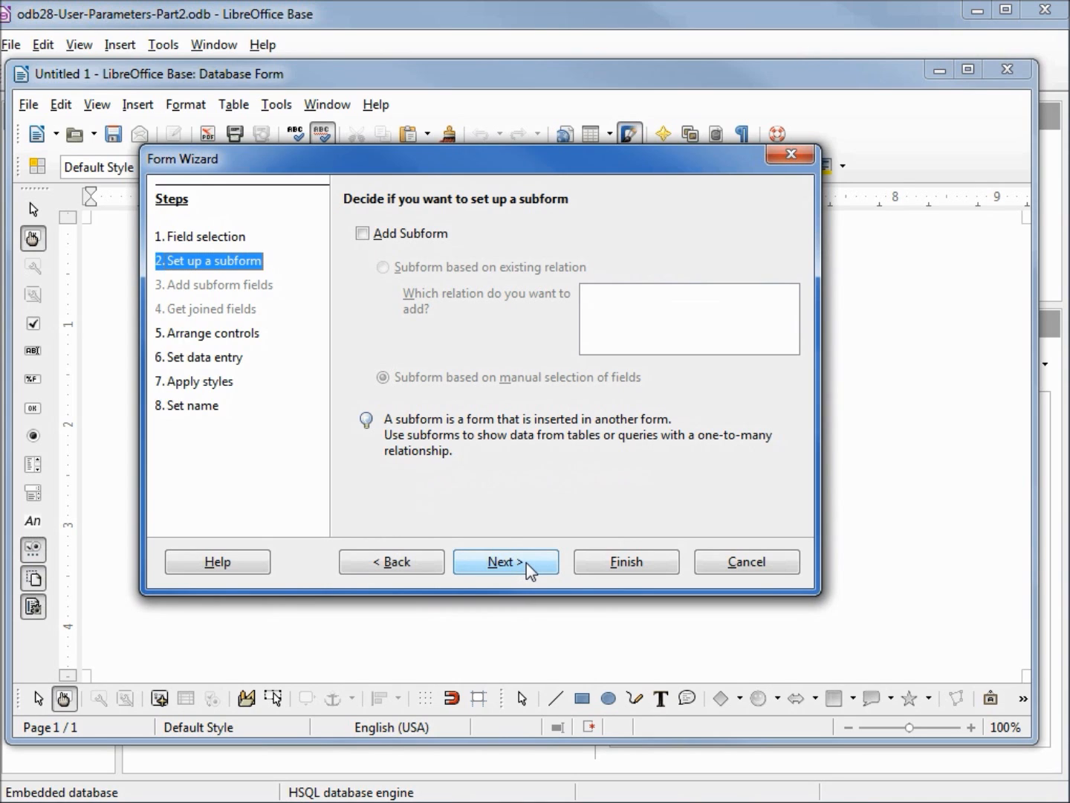
Leave out a subform and arrange the main form as Columnar - Labels on Top
click(530, 571)
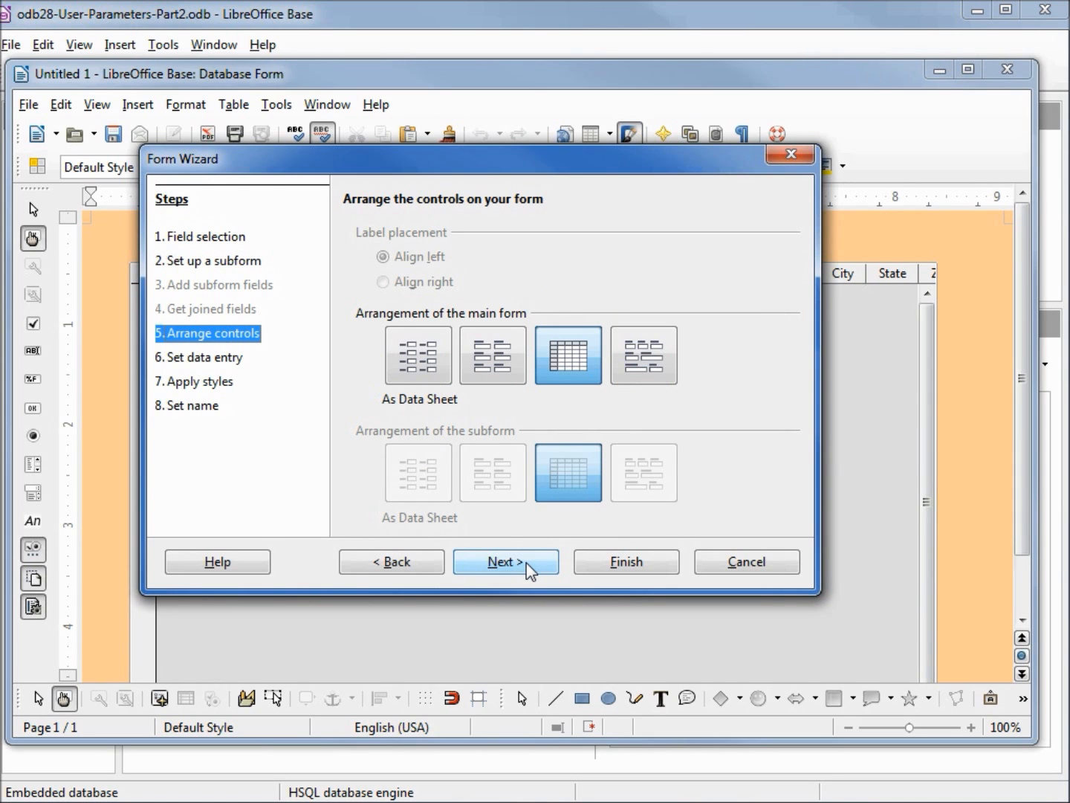
click(499, 358)
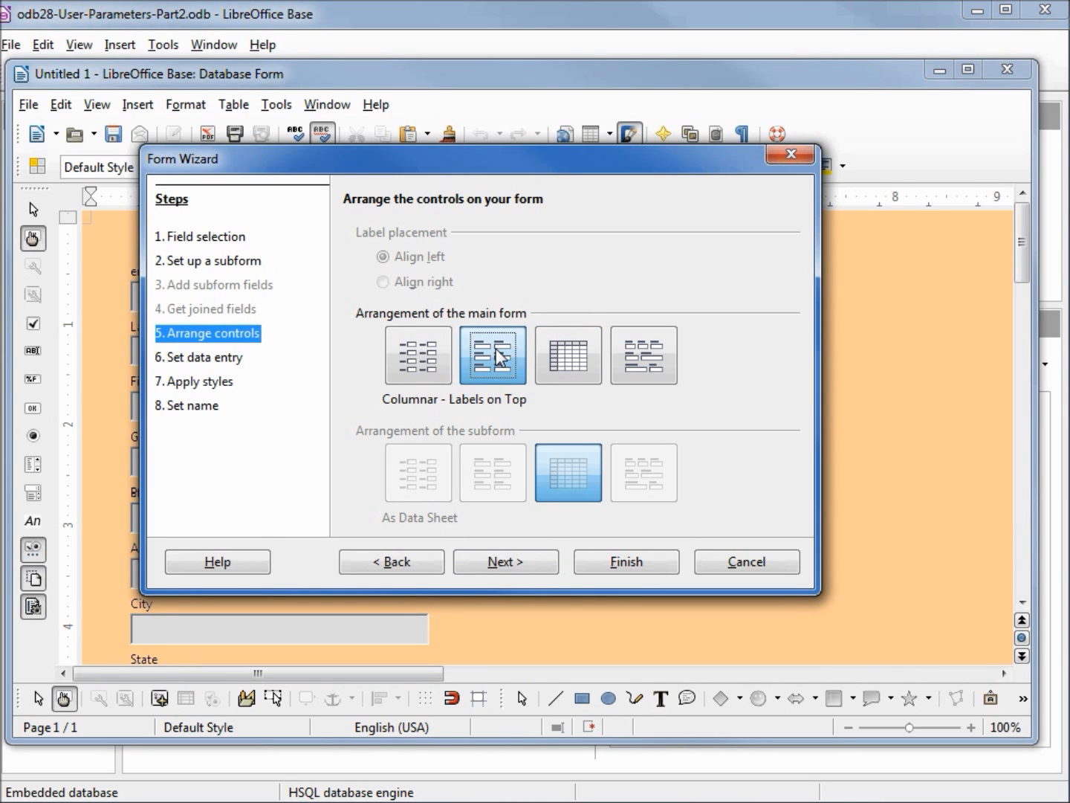
click(525, 563)
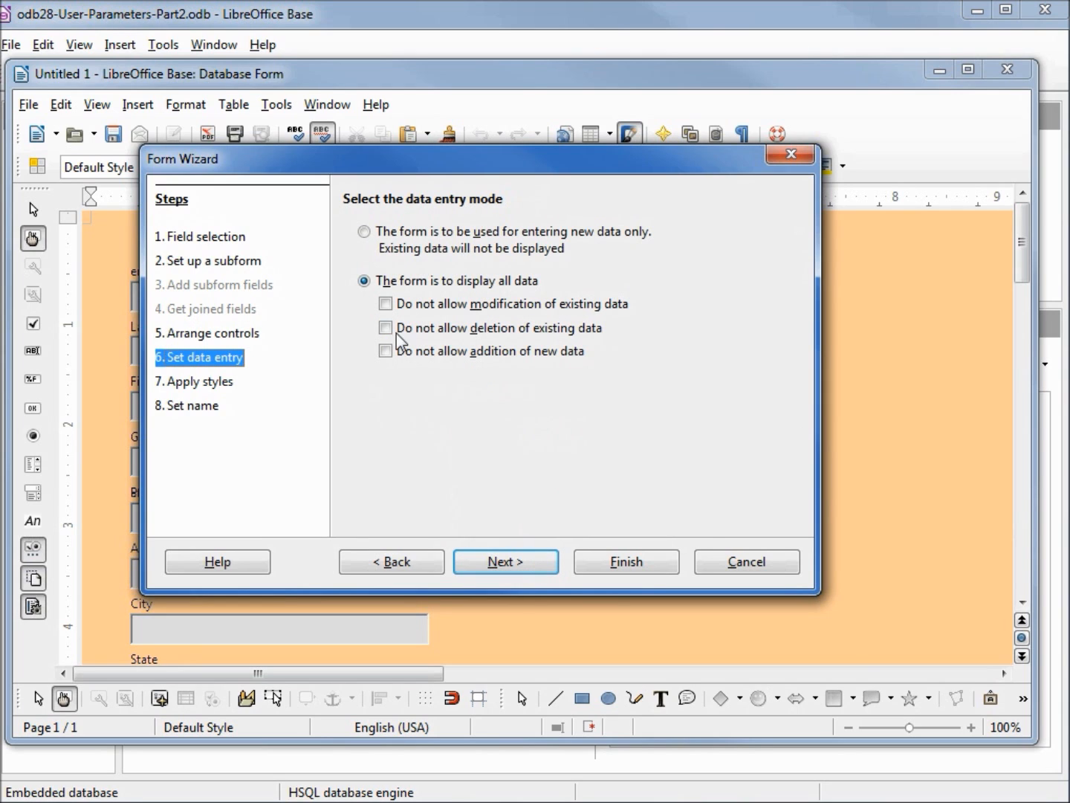
Make the form display all data while disallowing modification, deletion and addition of data
click(386, 304)
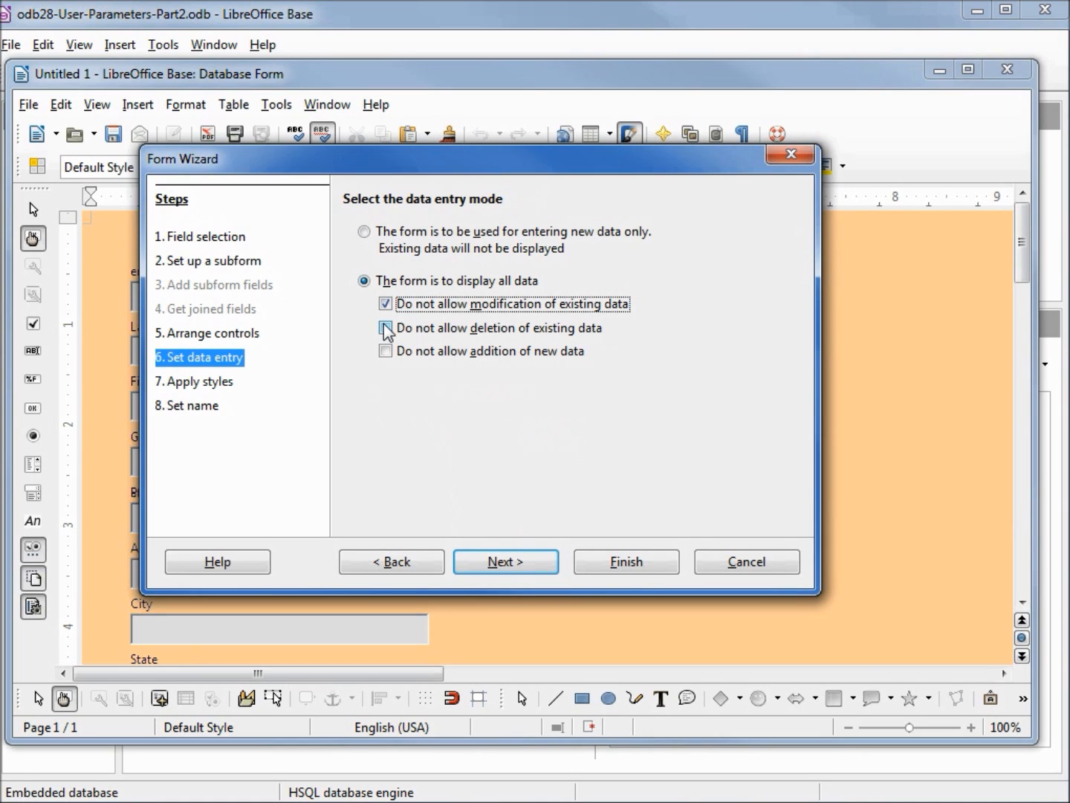
click(386, 329)
click(390, 351)
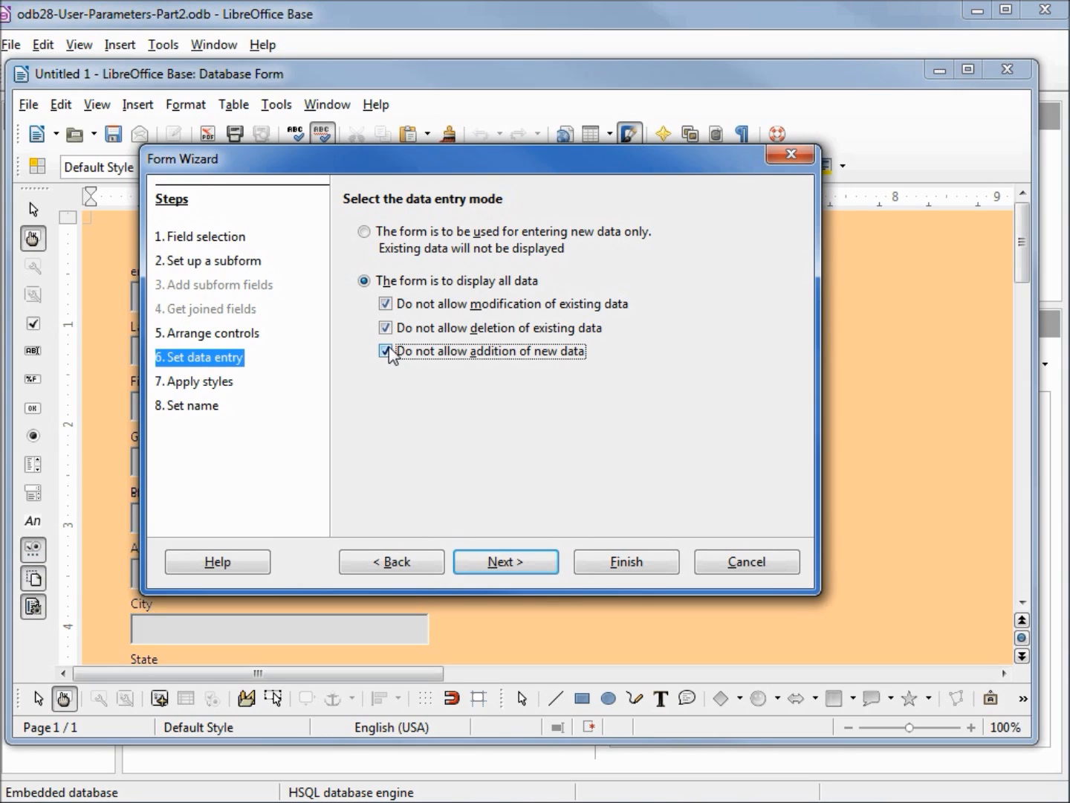
click(509, 567)
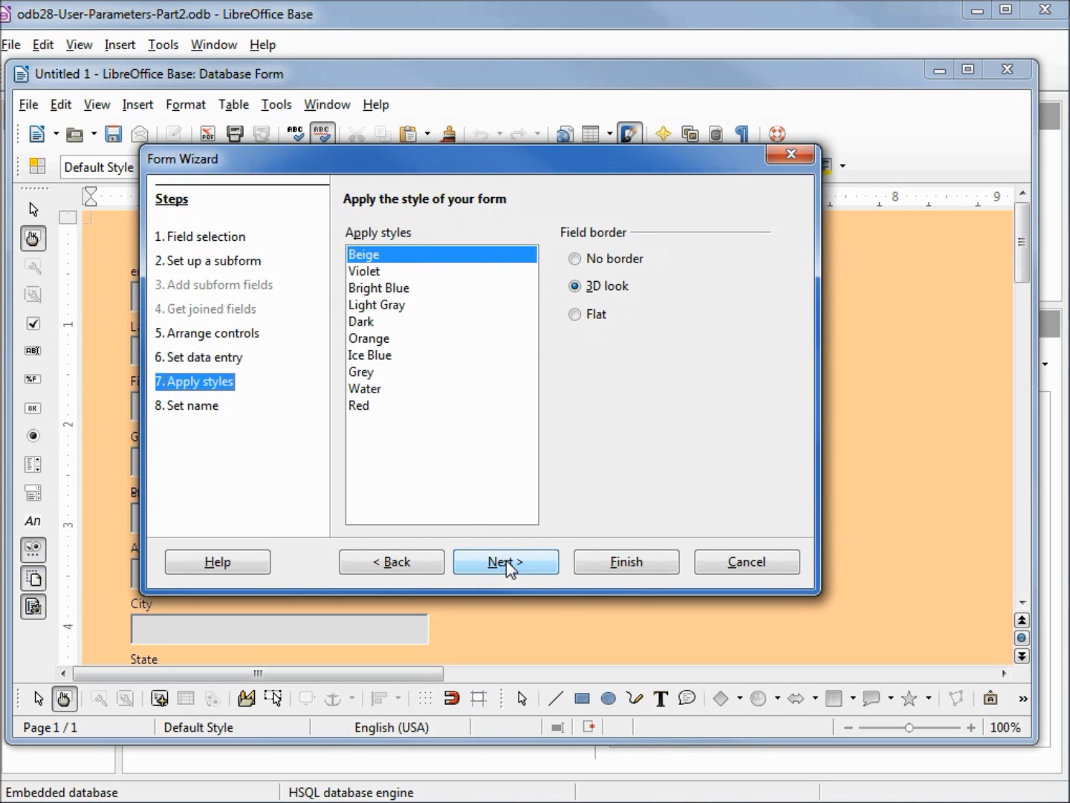
Apply the Ice Blue style, name the form frm-odb27-Please_Enter_An_Employee-Name and create it
click(379, 358)
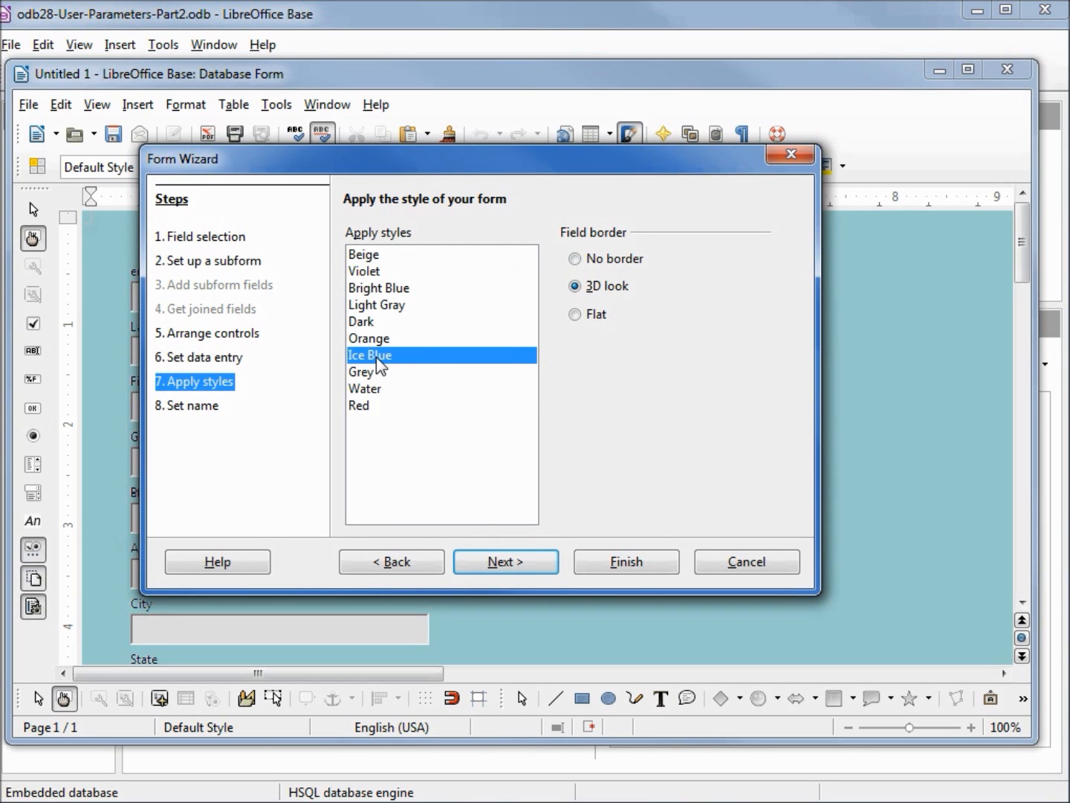
click(504, 559)
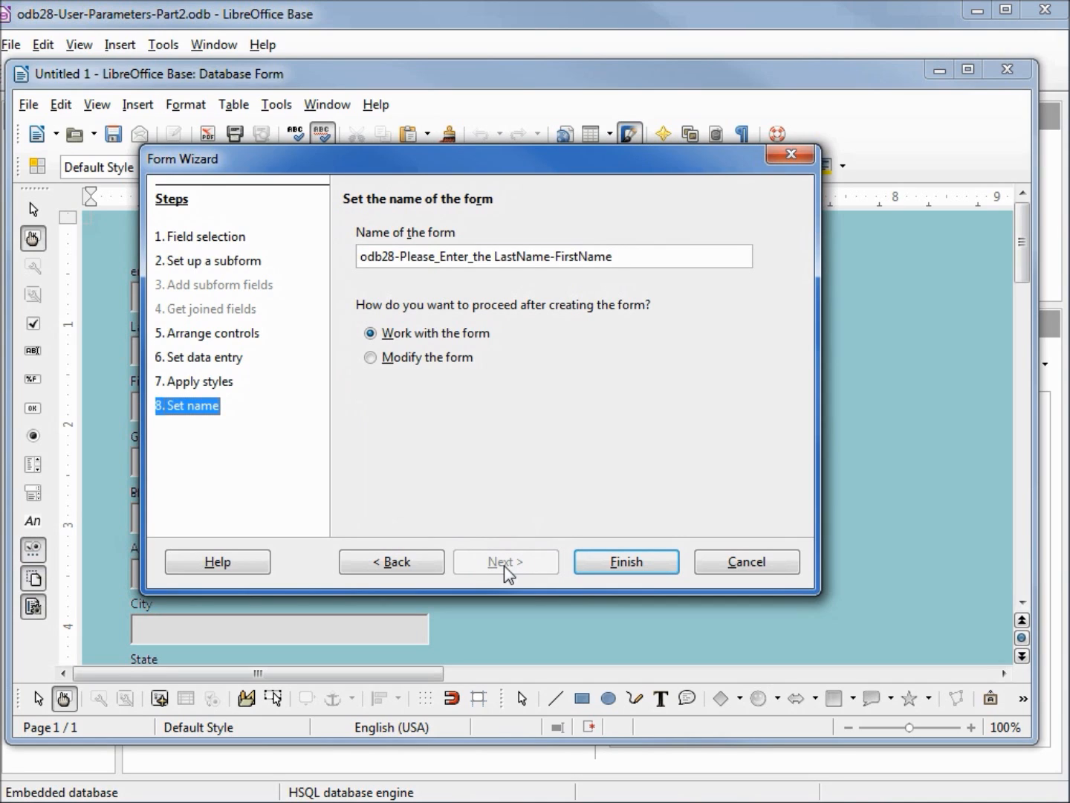
drag(620, 257, 323, 252)
text(frm-odb27-Please_Enter_An_Employee-Name)
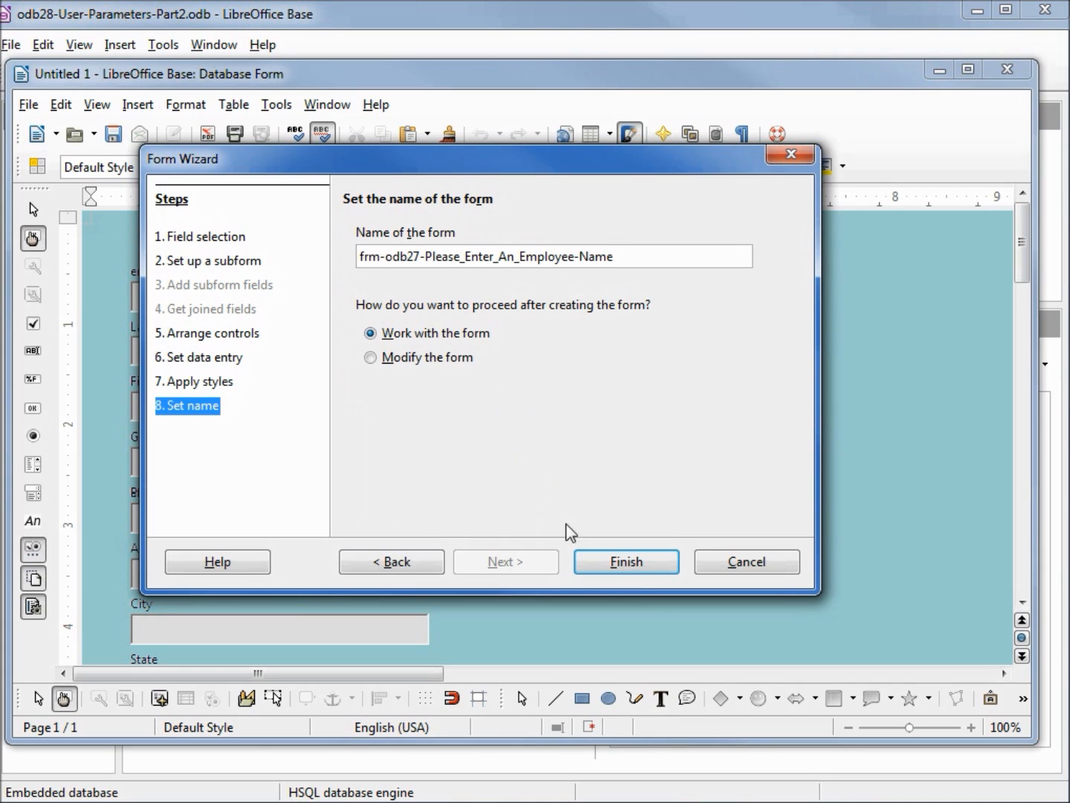
click(630, 566)
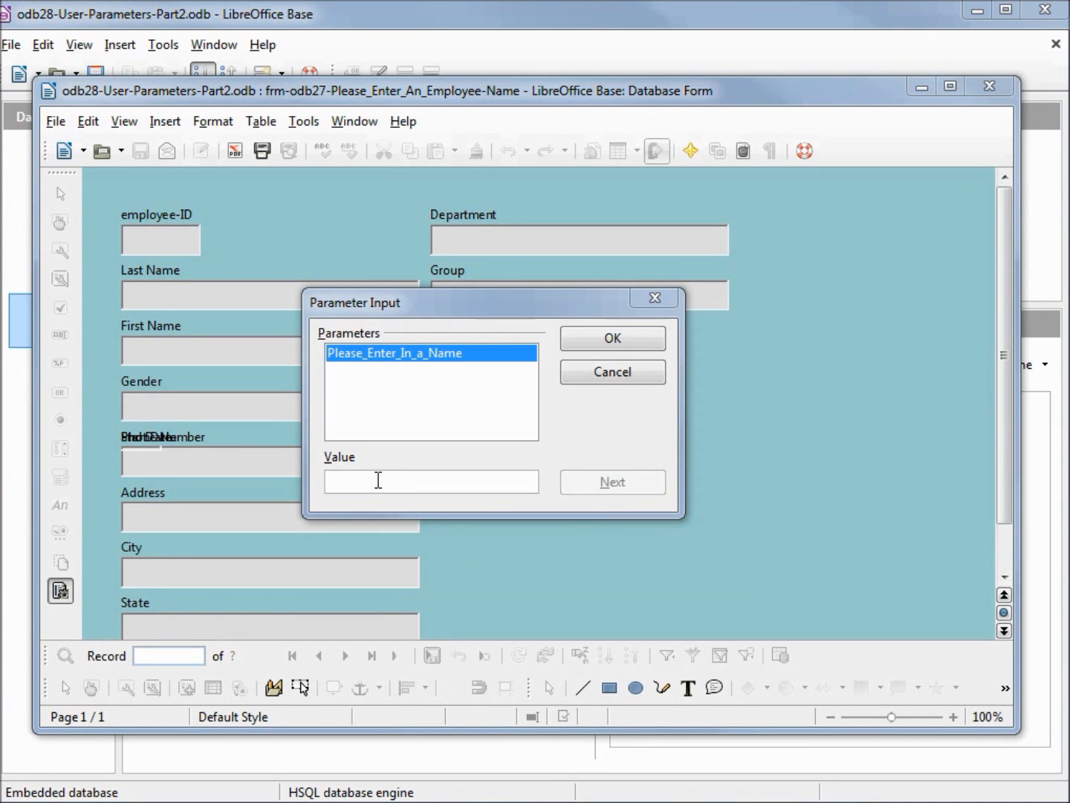
Load the form's records with son as the Please_Enter_In_a_Name parameter value
click(377, 481)
text(son)
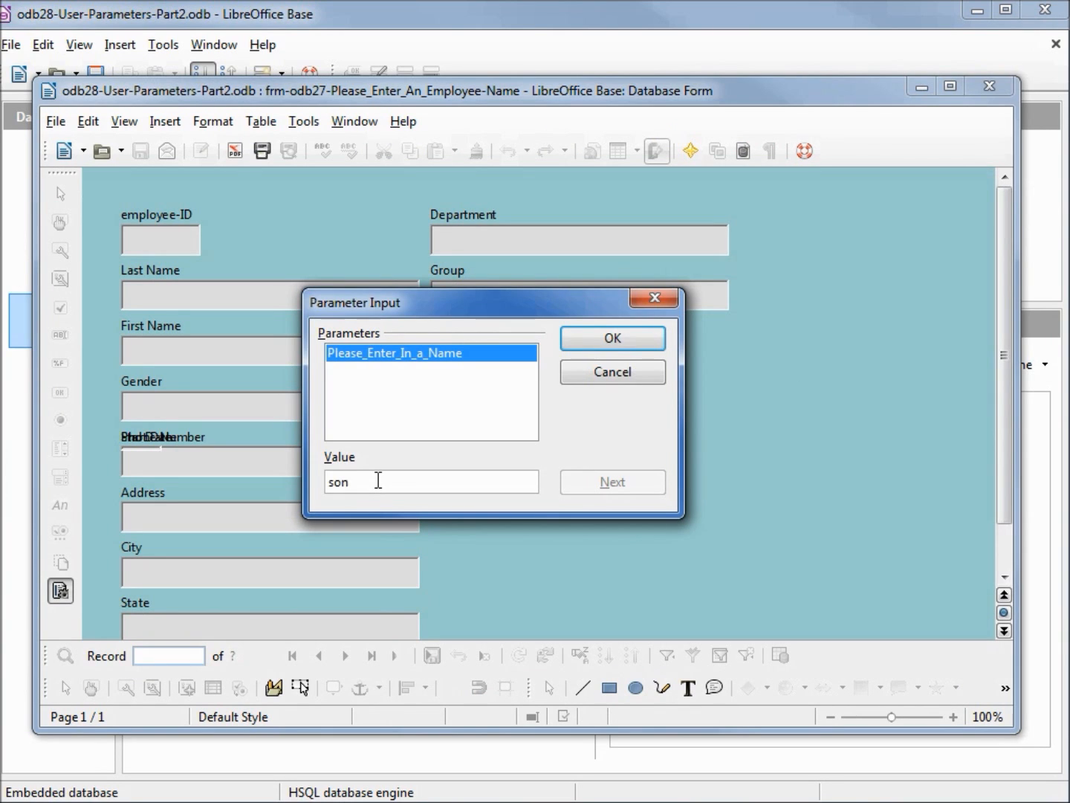
click(627, 338)
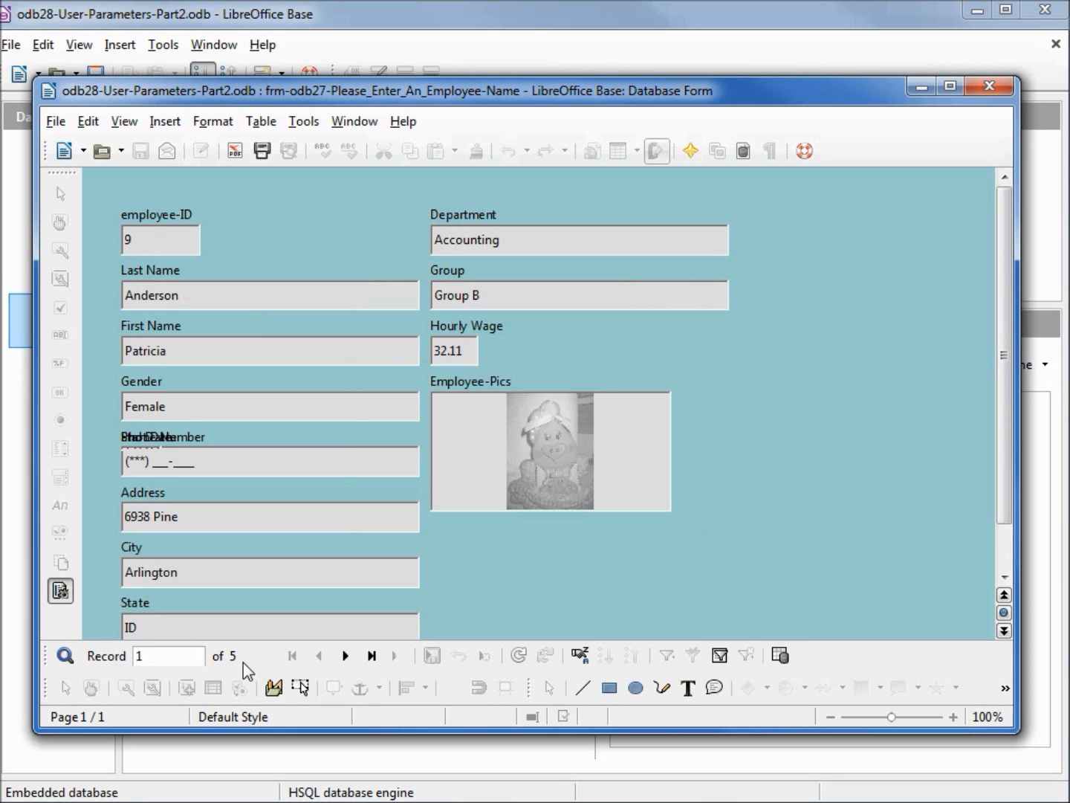
Browse the matching employee records one by one through to the last, and close the form
click(345, 654)
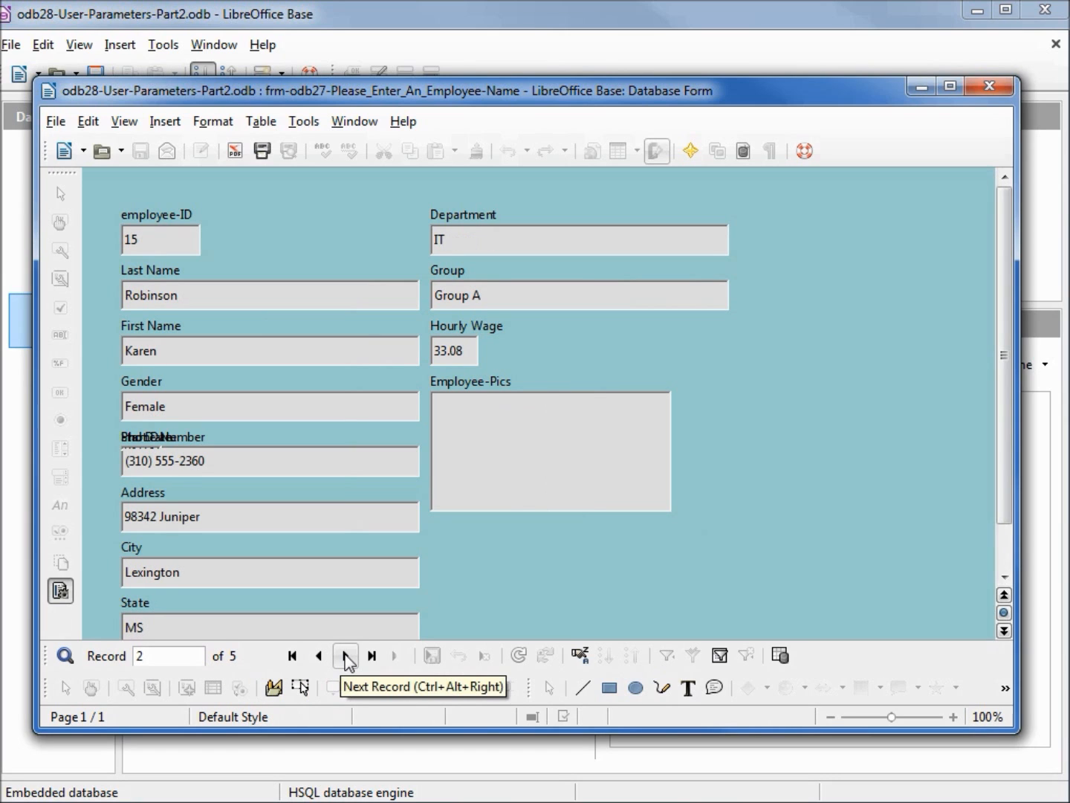
click(345, 655)
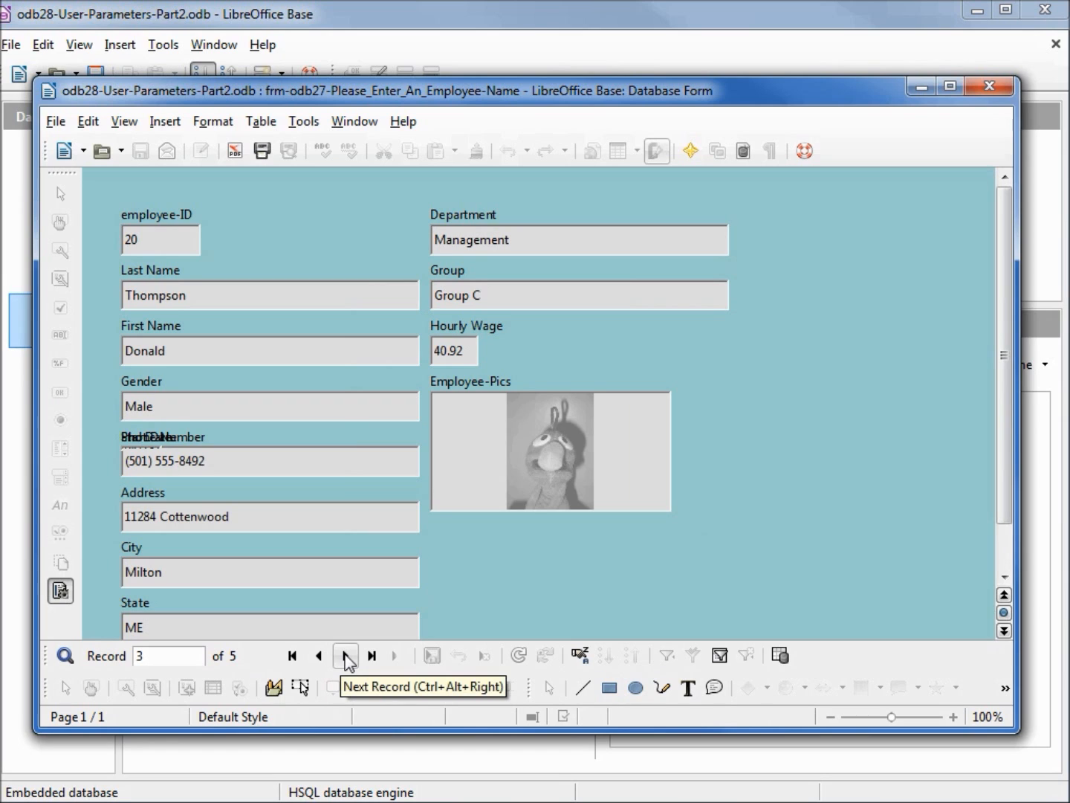
click(345, 655)
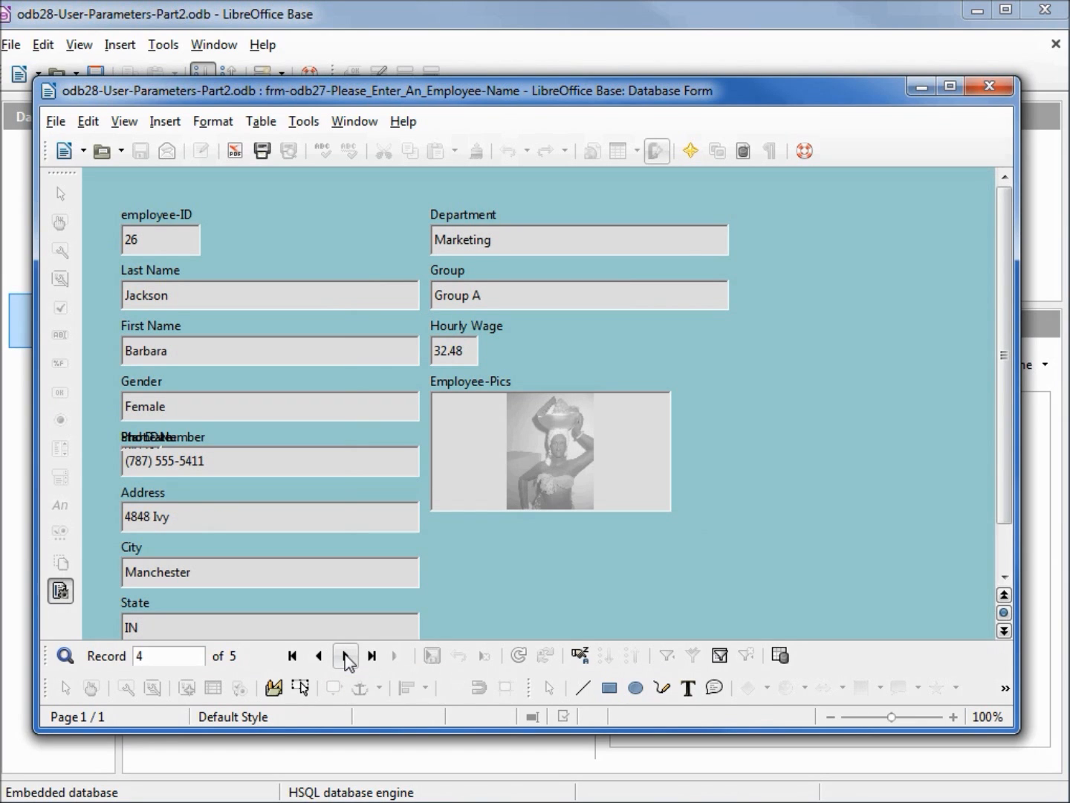
click(345, 656)
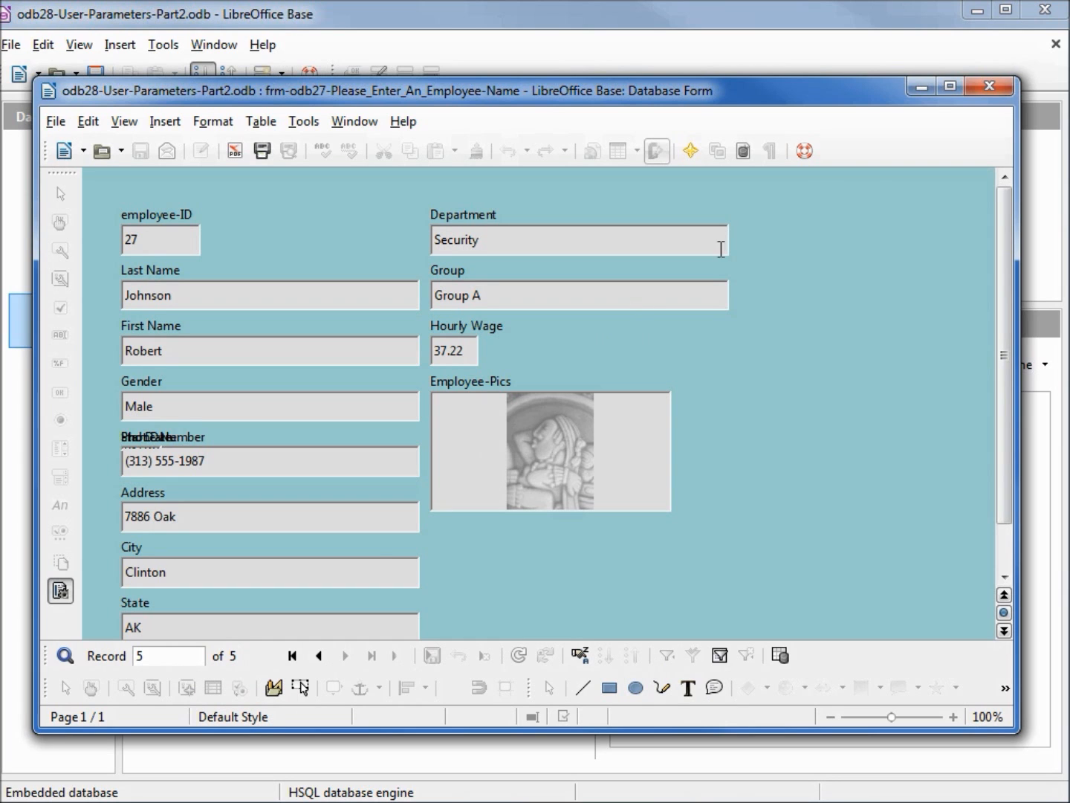
click(992, 89)
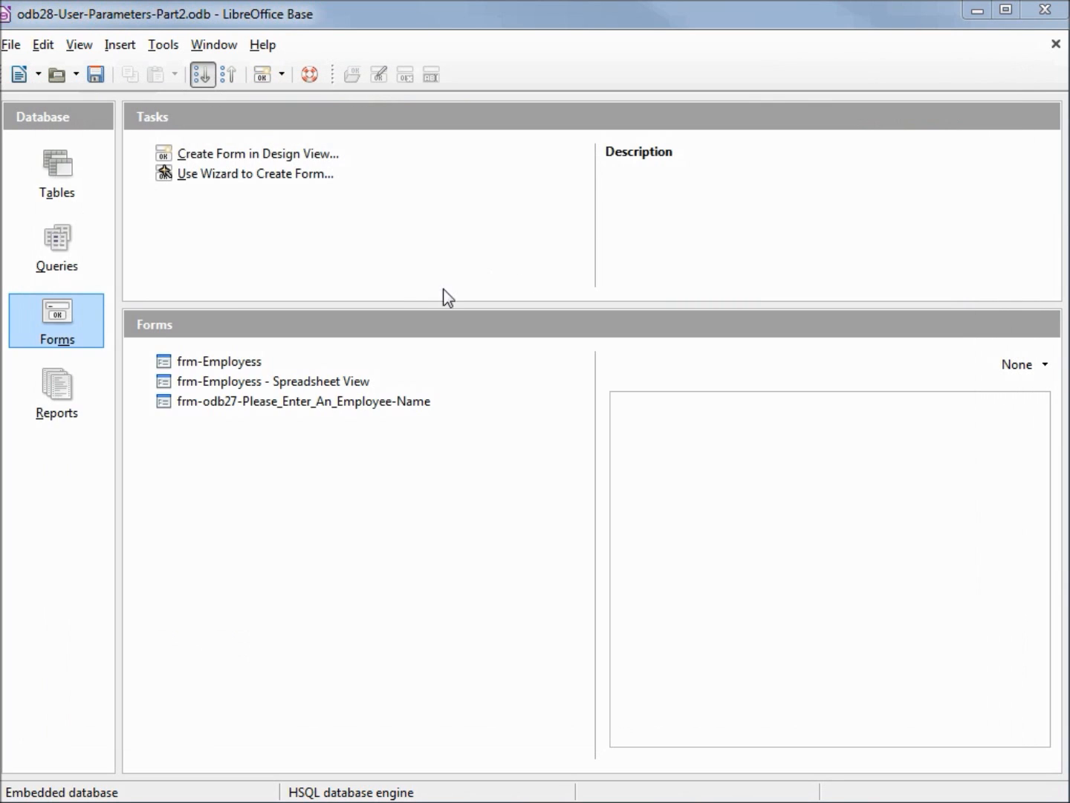
Rename the form frm-odb27-Please_Enter_An_Employee-Name to frm-odb28-Please_Enter_An_Employee-Name
right_click(306, 403)
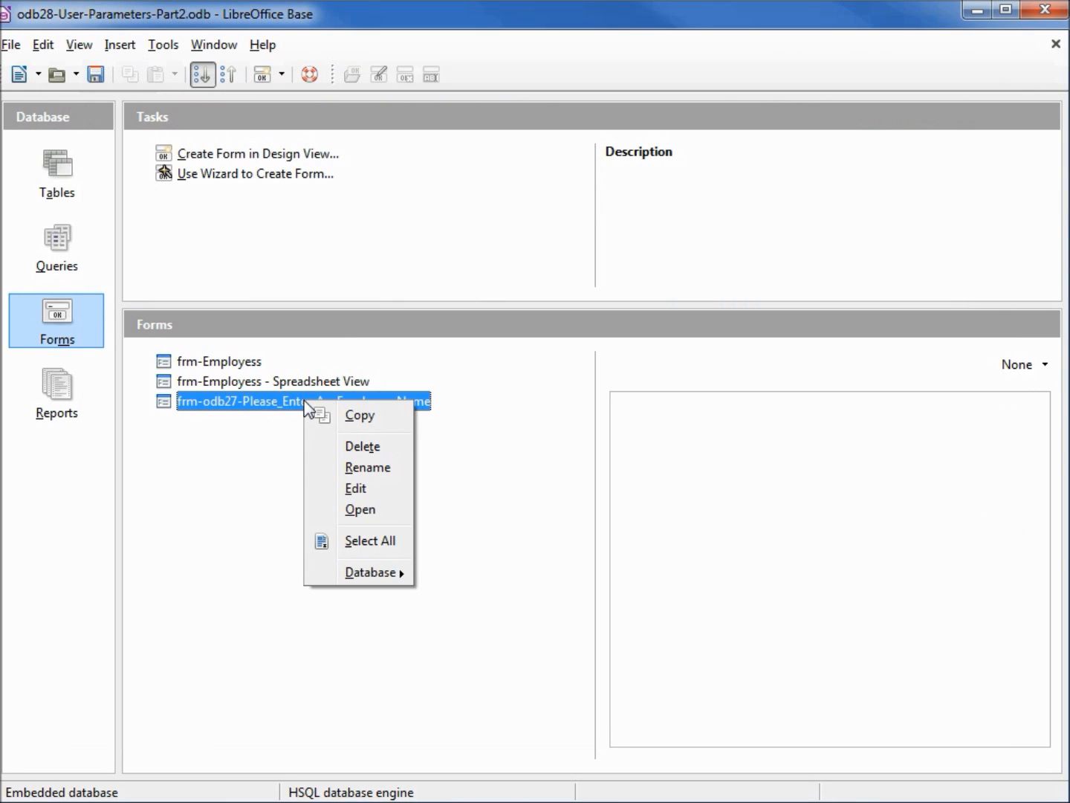
click(367, 467)
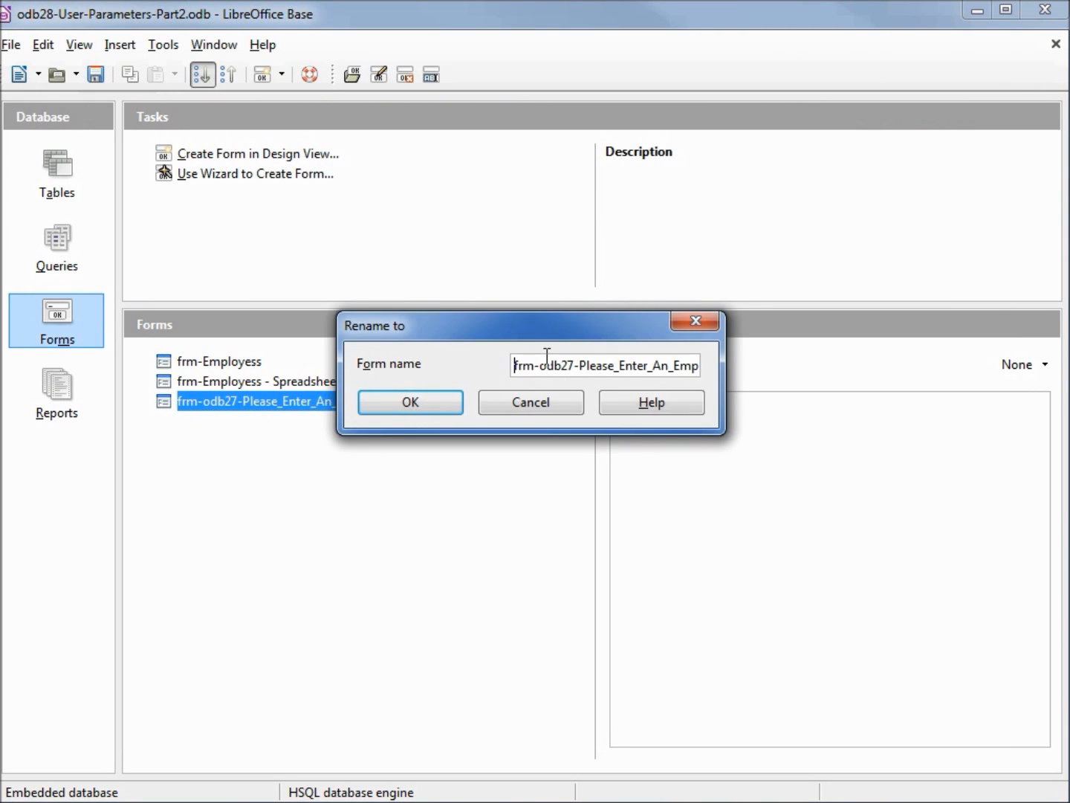
click(568, 364)
key(Delete)
text(8)
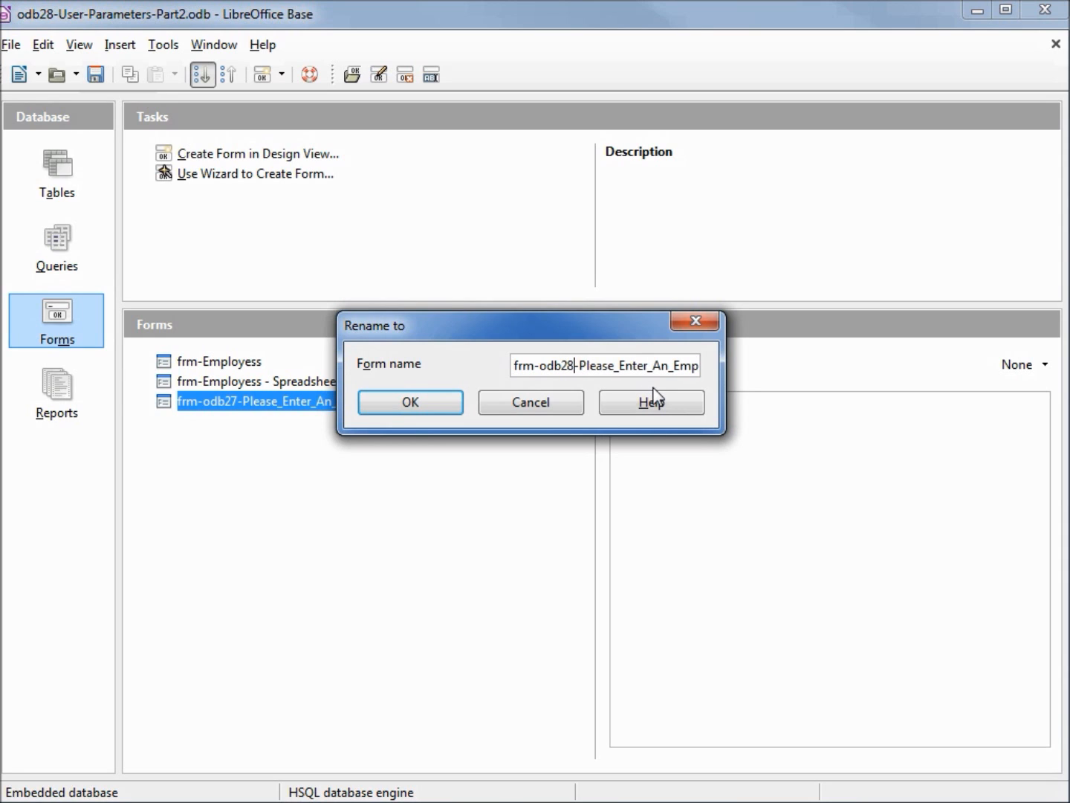
click(437, 403)
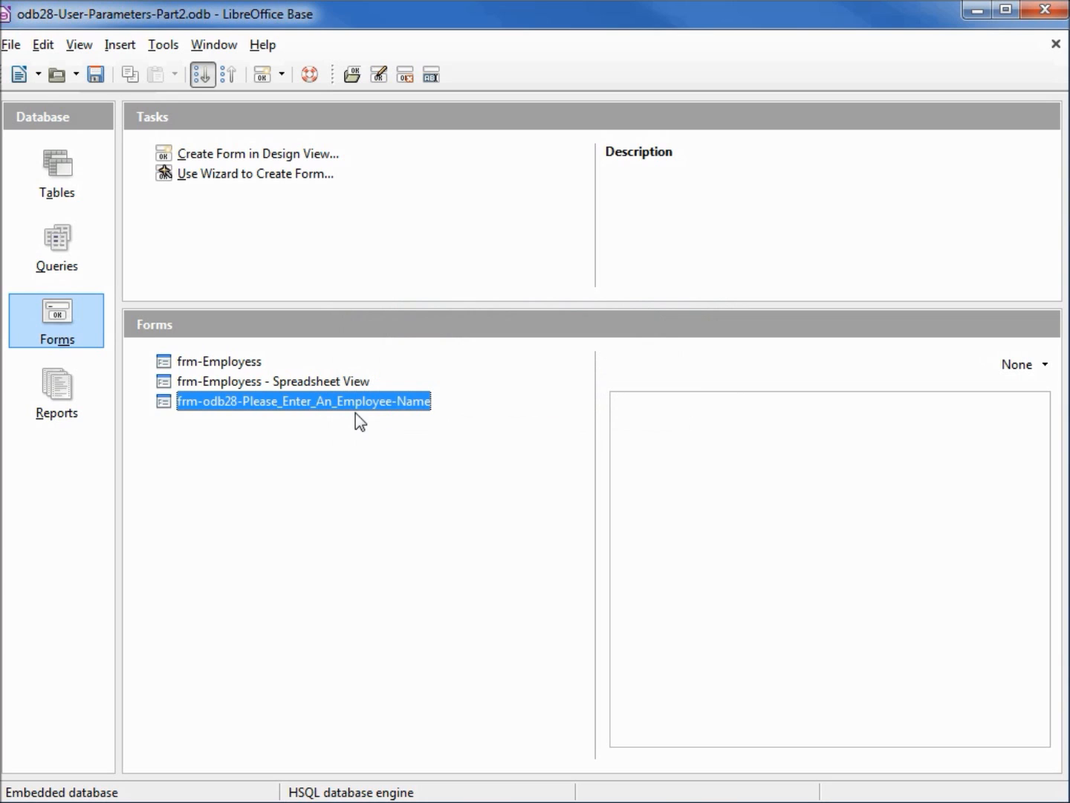
Open frm-odb28-Please_Enter_An_Employee-Name for editing and draw a push button about 1.71 x 0.92 in size to the right of the Department field
right_click(306, 399)
click(364, 486)
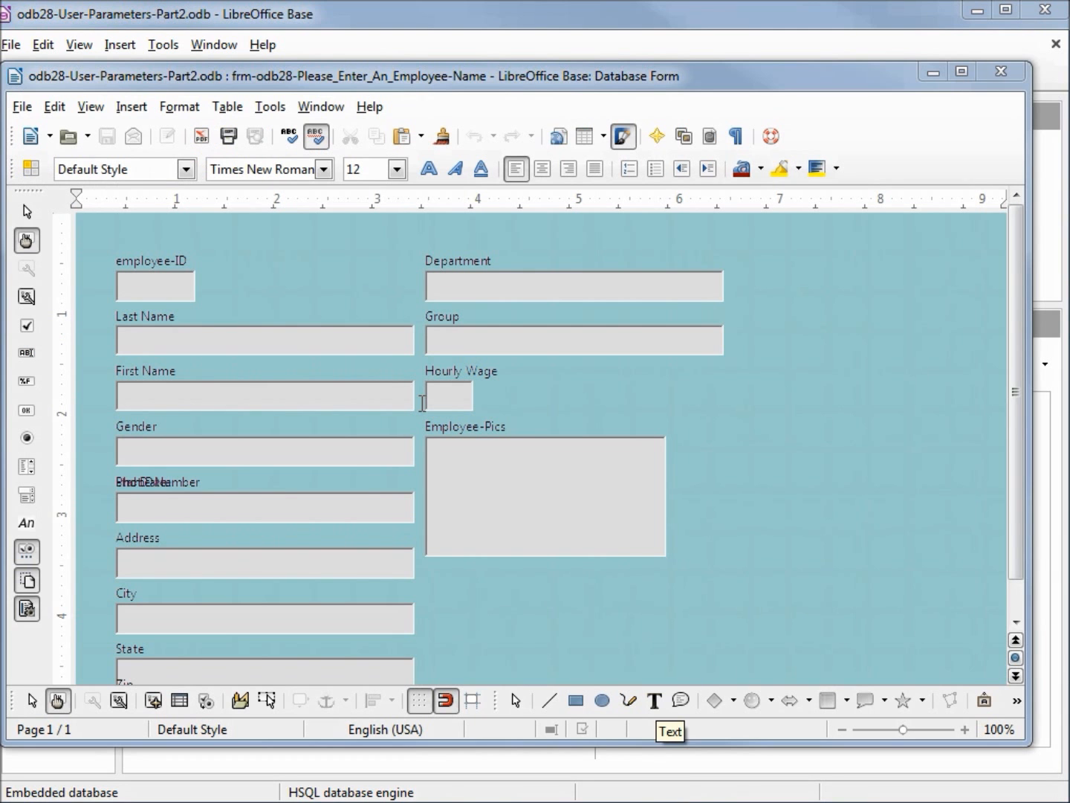
click(28, 412)
drag(796, 280, 968, 370)
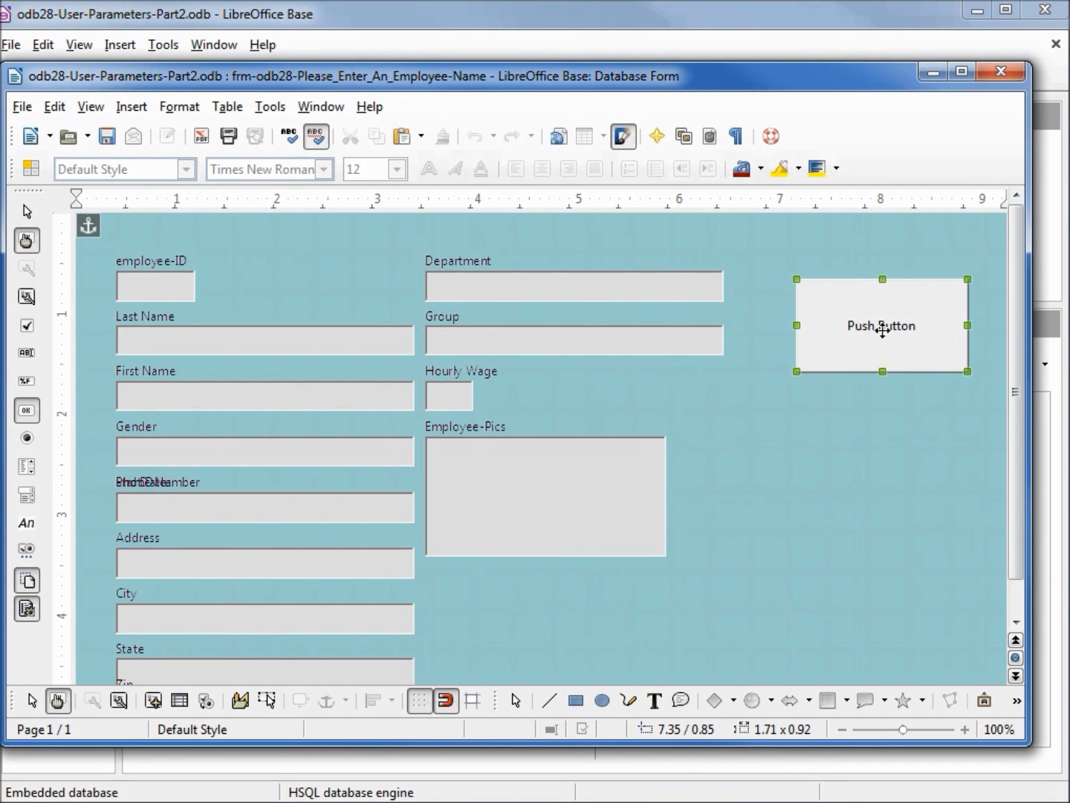
Name the new push button btn-refresh and set its label to Refresh
right_click(832, 319)
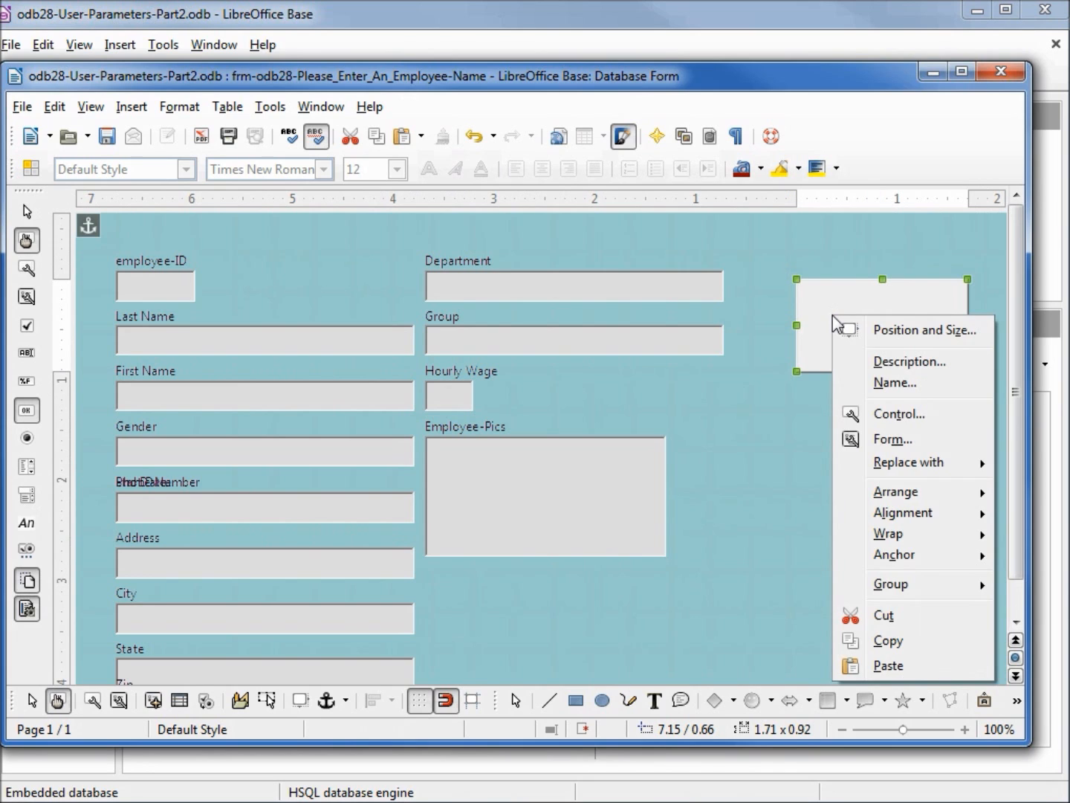
click(912, 418)
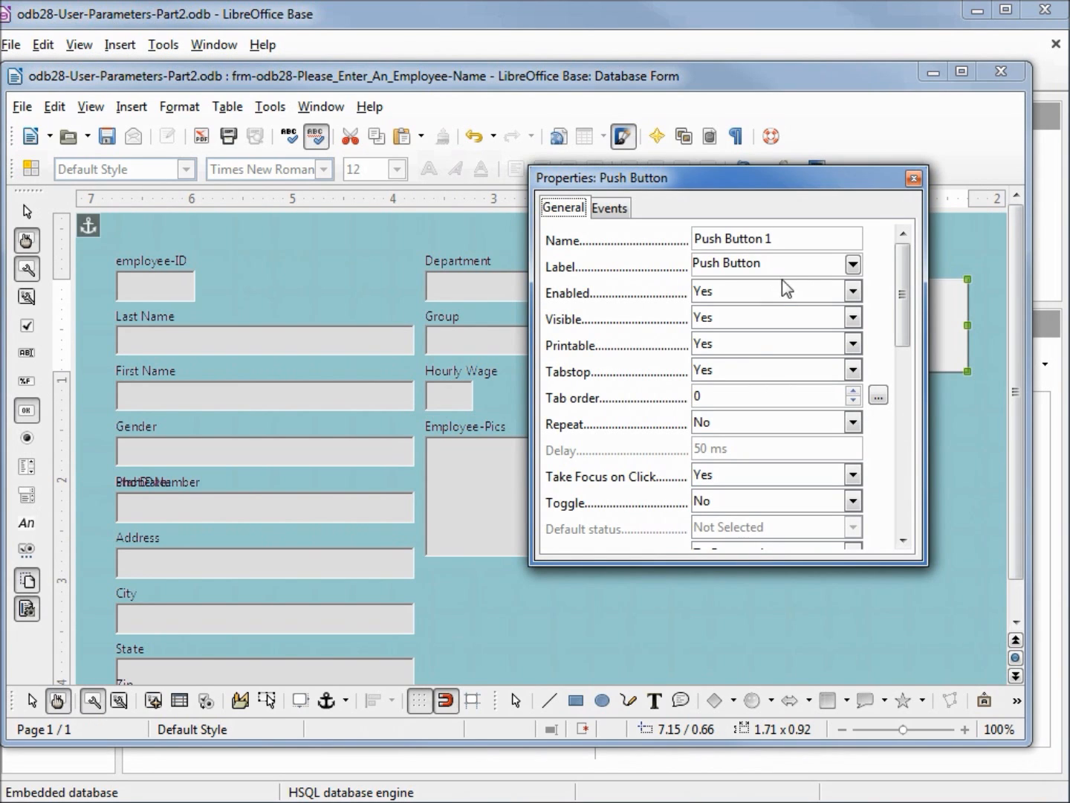
drag(813, 237, 590, 239)
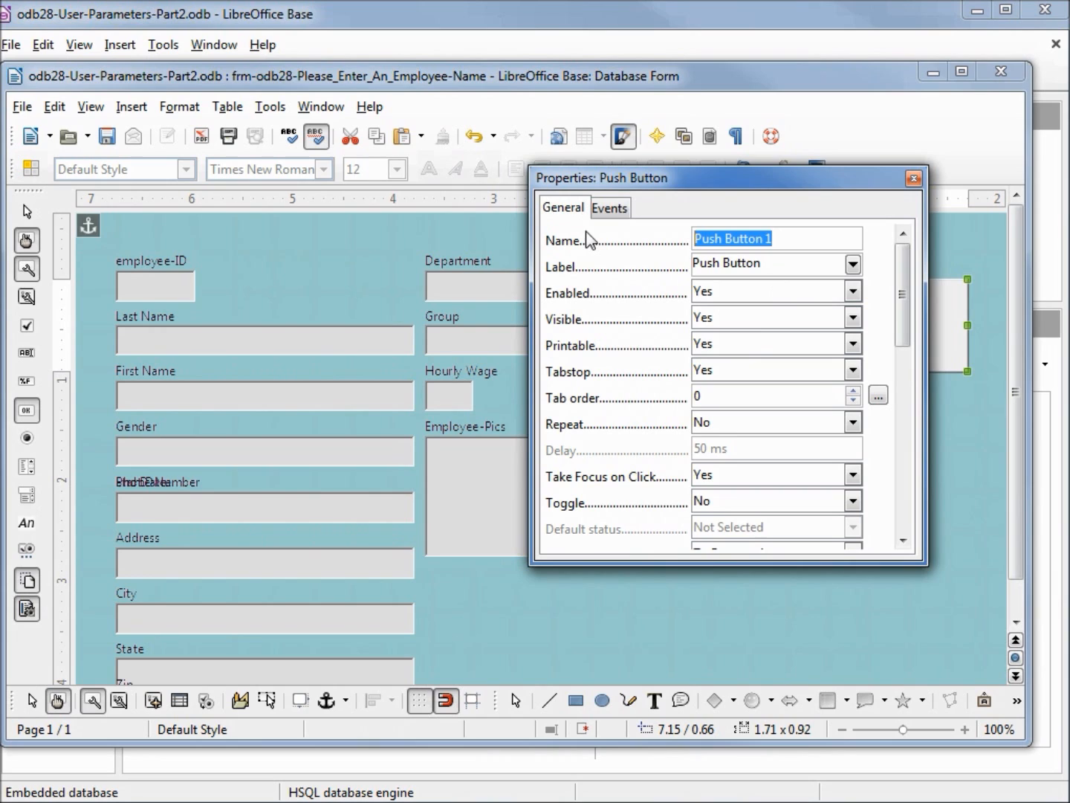
key(BackSpace)
text(btn-refresh)
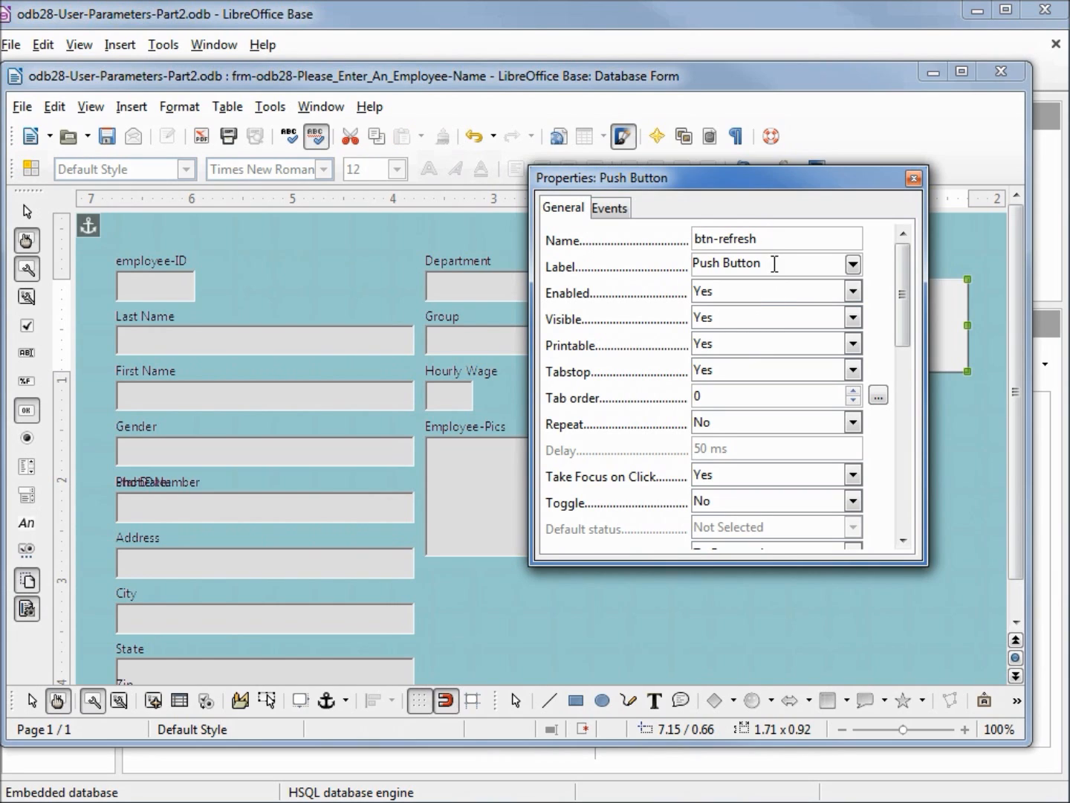
drag(774, 264, 606, 254)
text(Refresh)
Set the Refresh button's action to Refresh form and save the form
drag(902, 298, 897, 505)
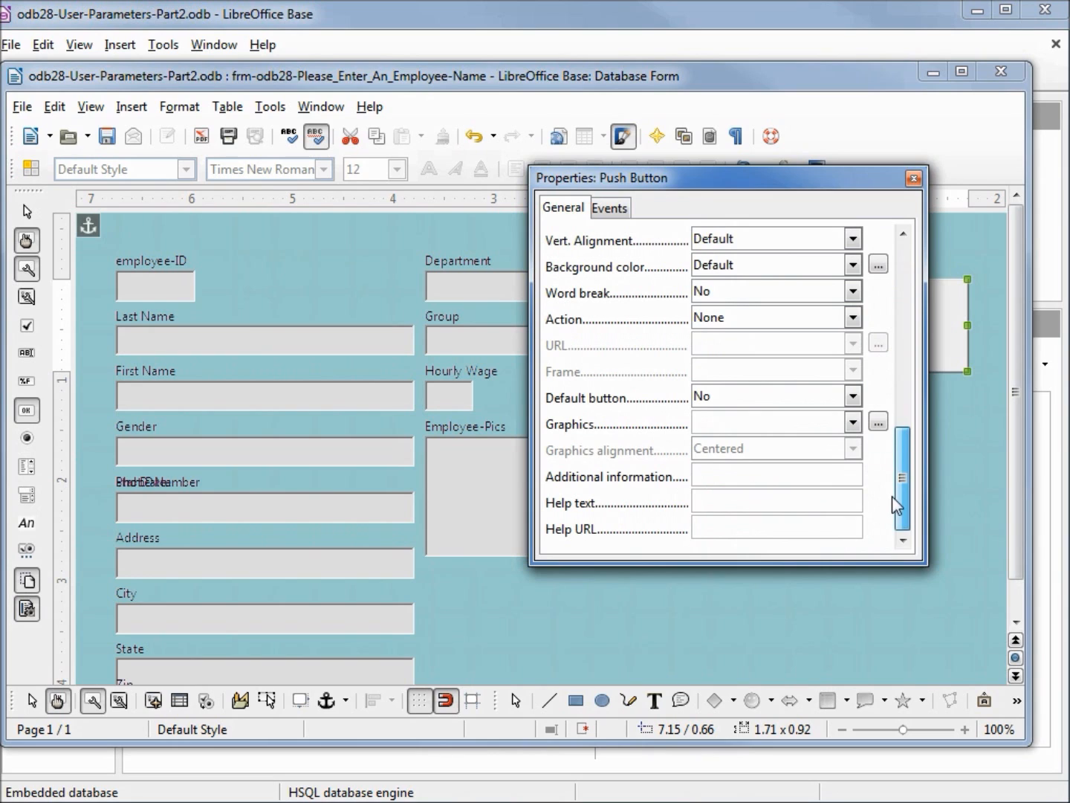
click(853, 318)
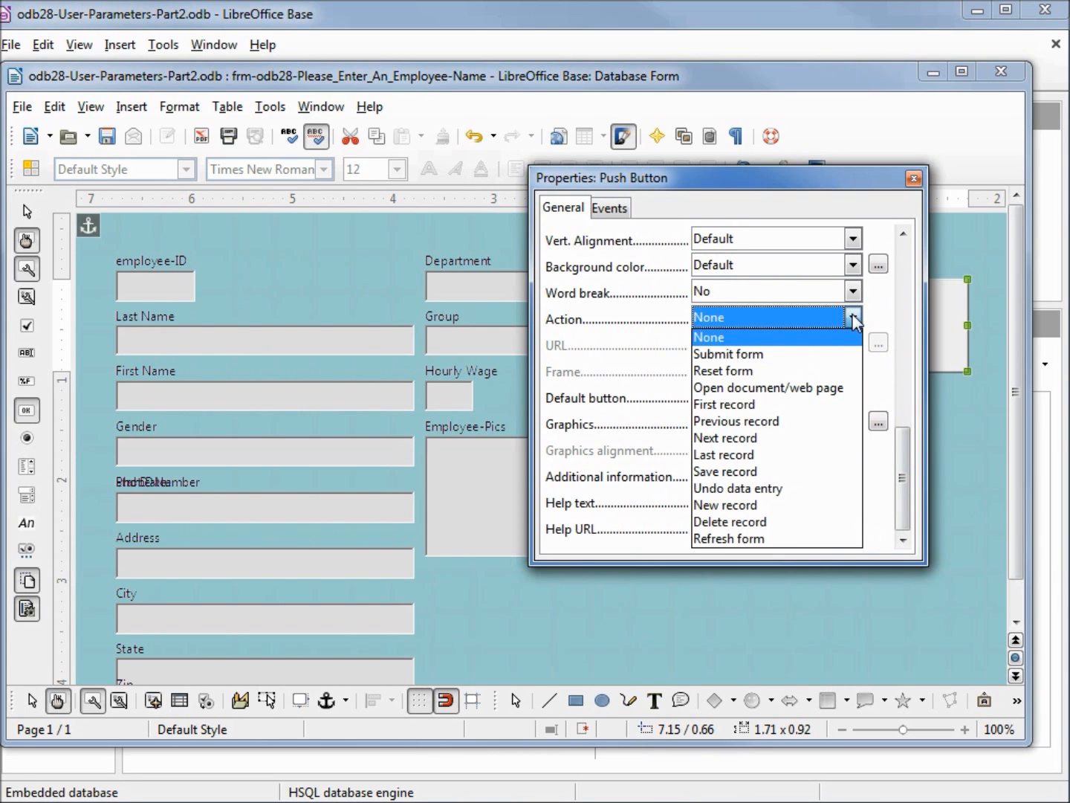
click(745, 539)
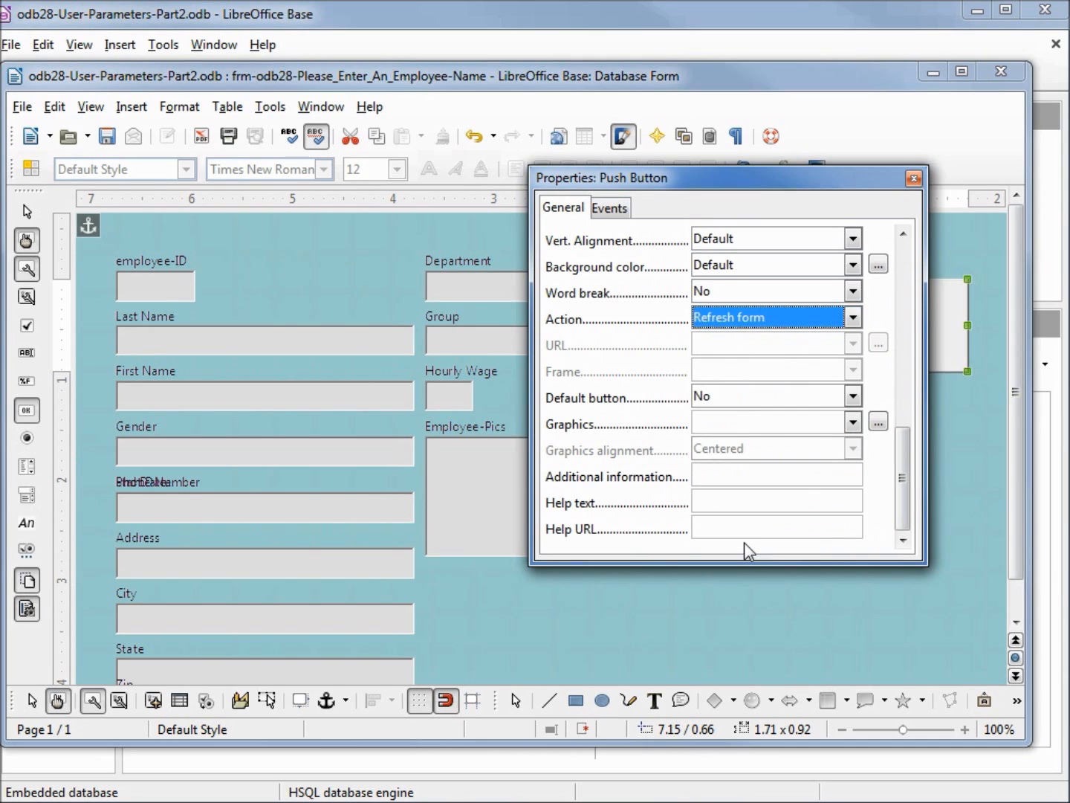
click(912, 177)
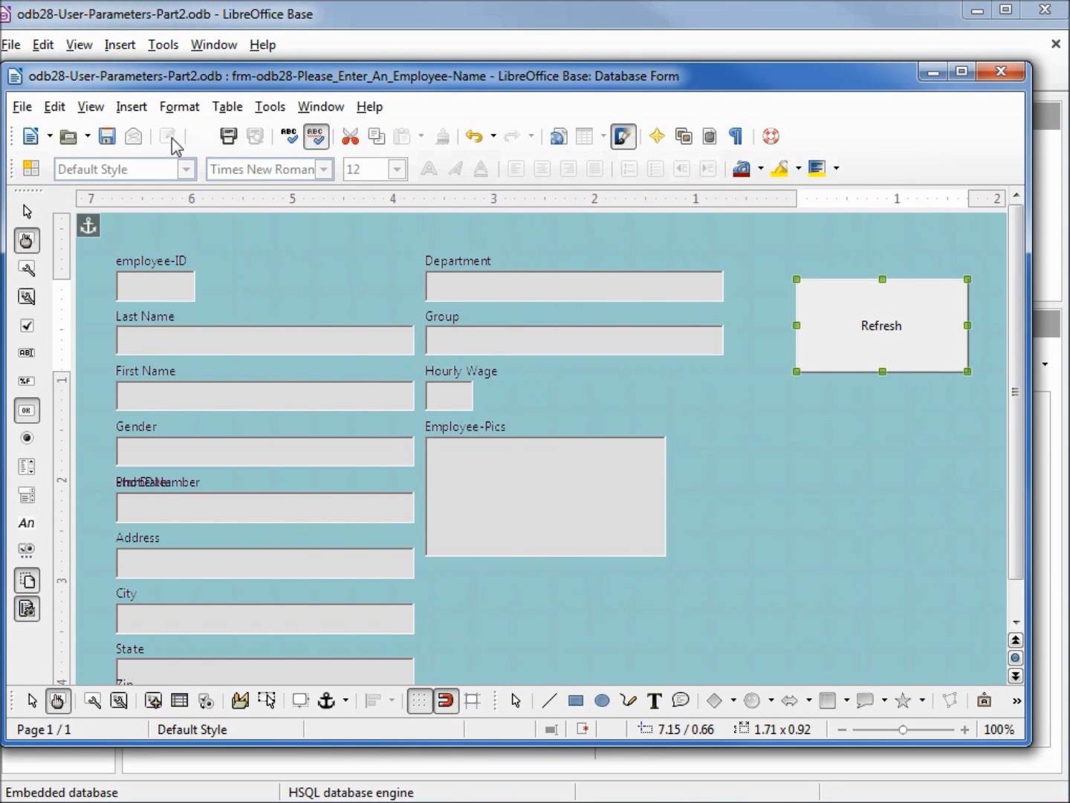
click(108, 137)
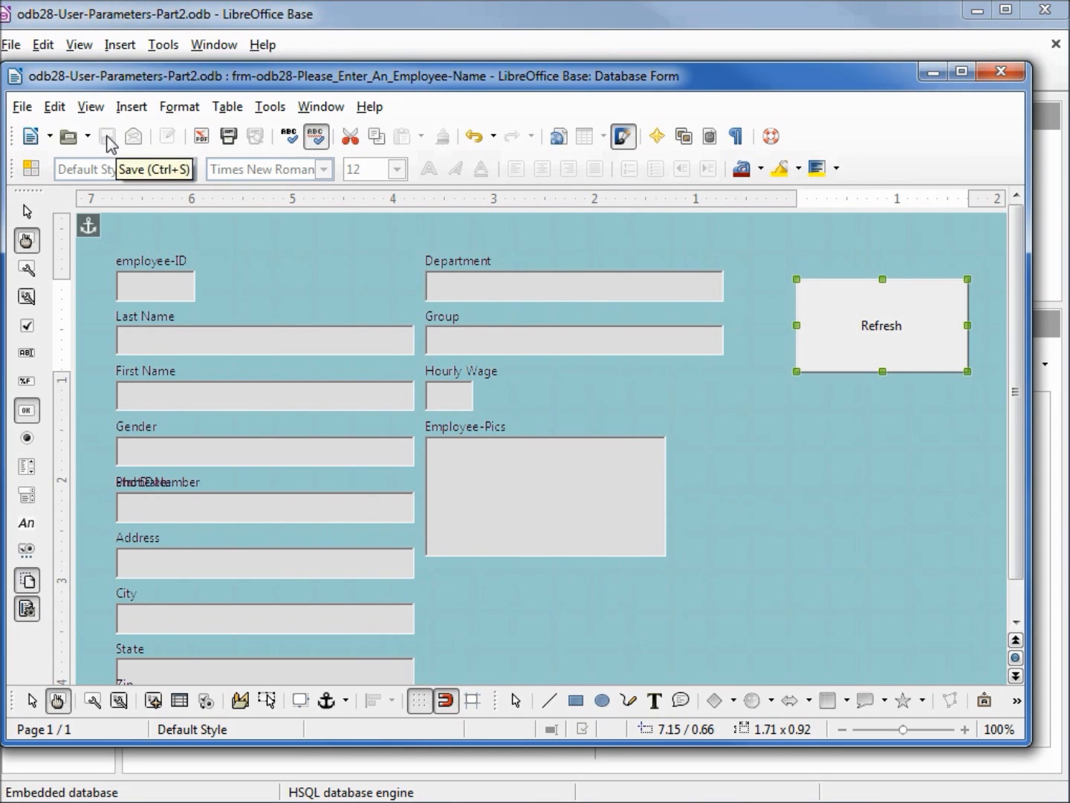
Switch off design mode and load the form's records with an employee's last name as the Please_Enter_In_a_Name value
click(58, 700)
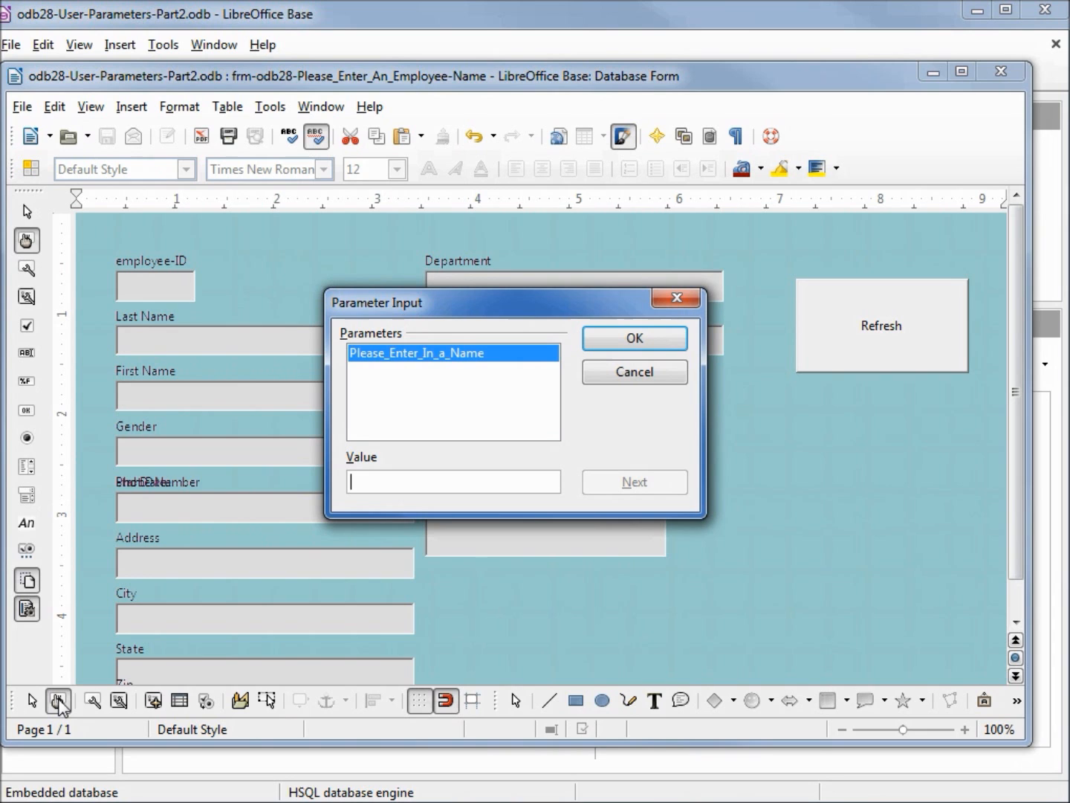
text(Lee)
click(628, 338)
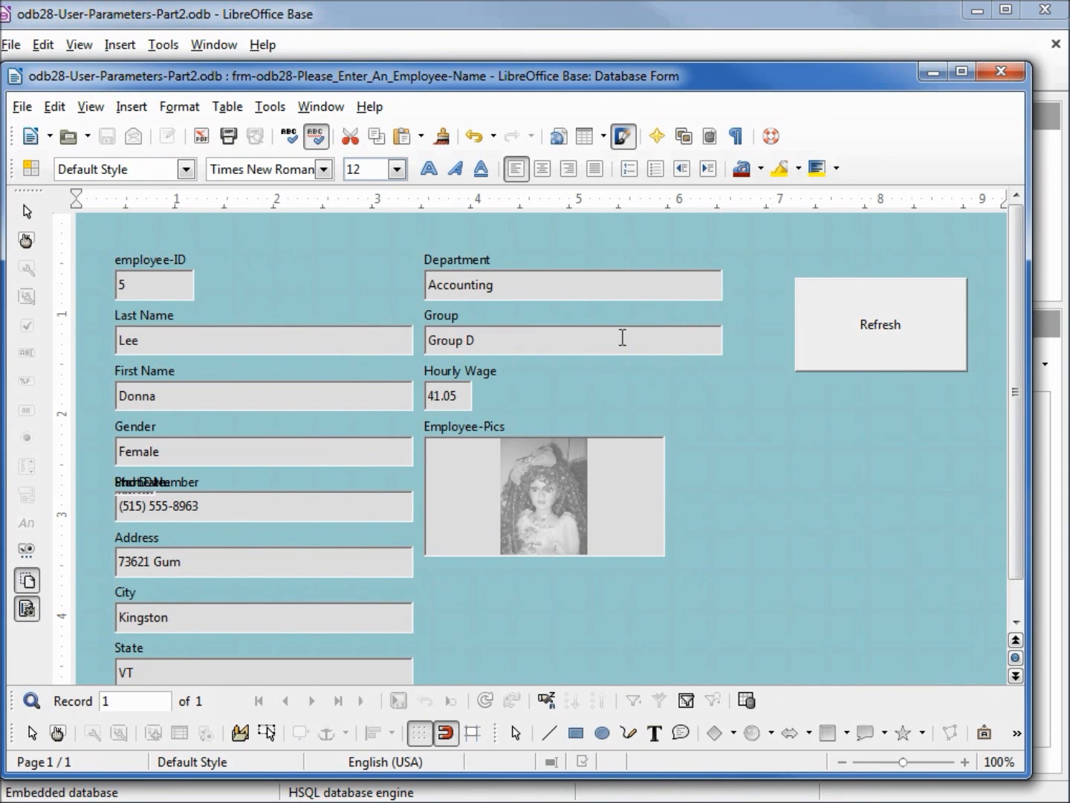
Test the Refresh button twice, entering a different employee's last name as the Please_Enter_In_a_Name value each time
click(877, 328)
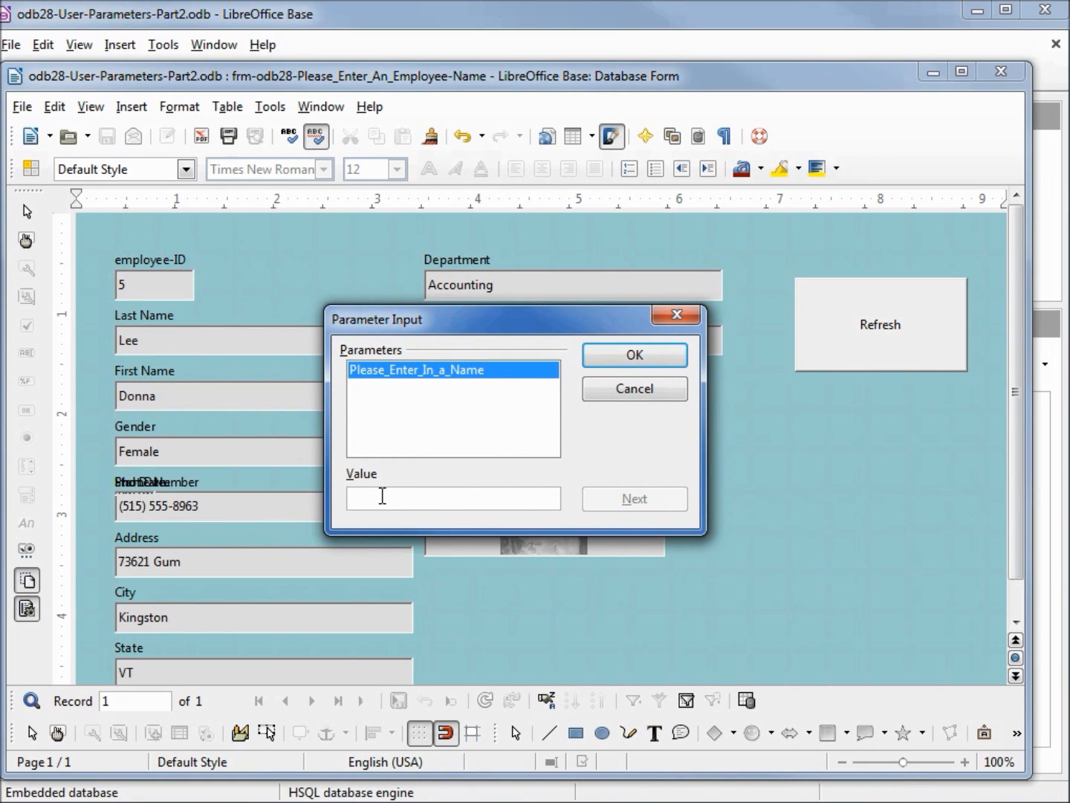
text(Wright)
click(653, 360)
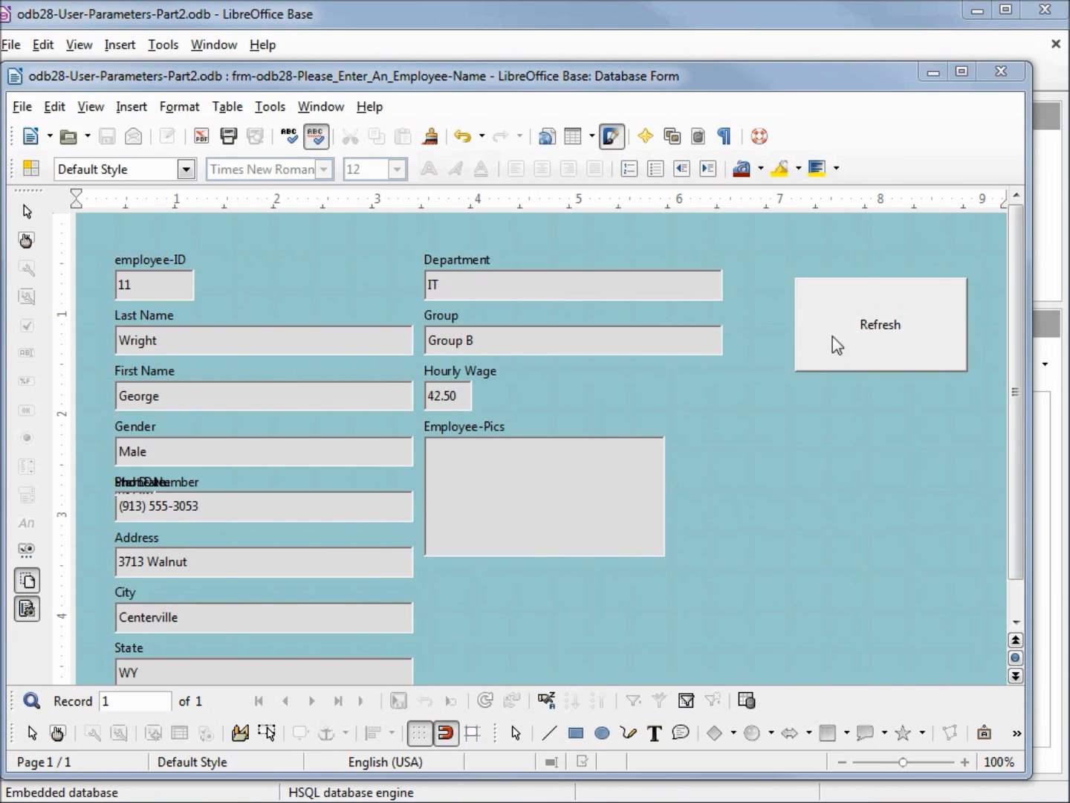
click(885, 334)
text(Jackson)
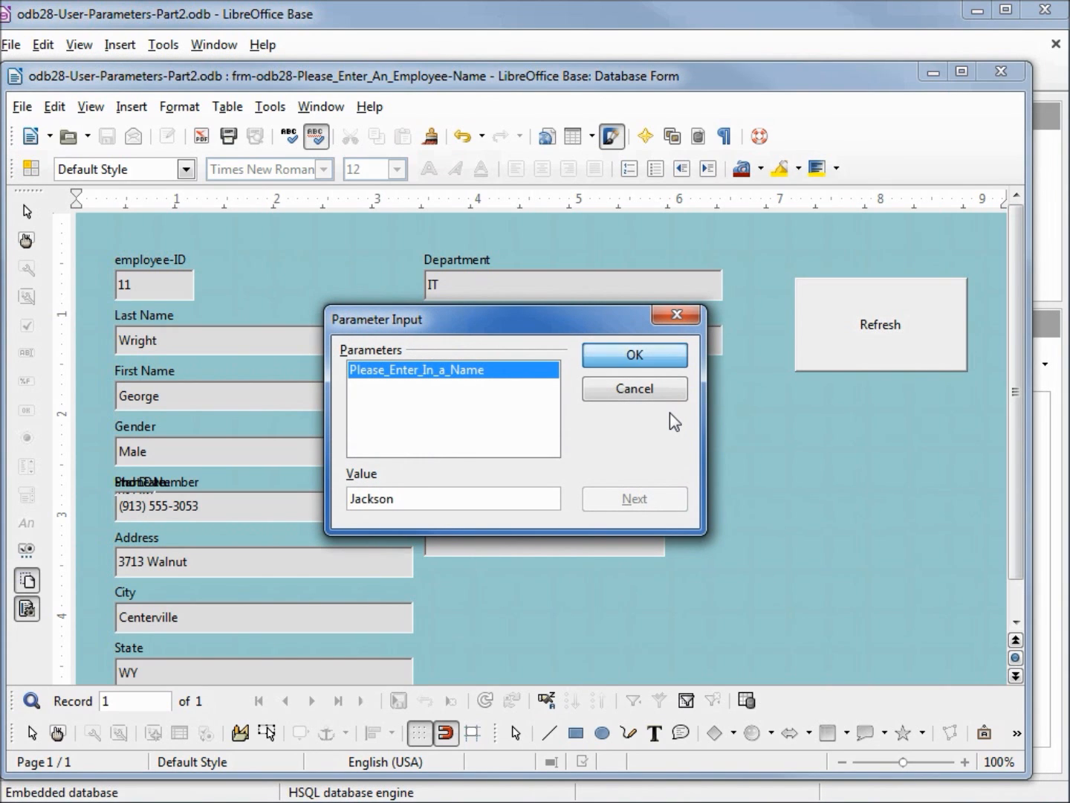
key(Return)
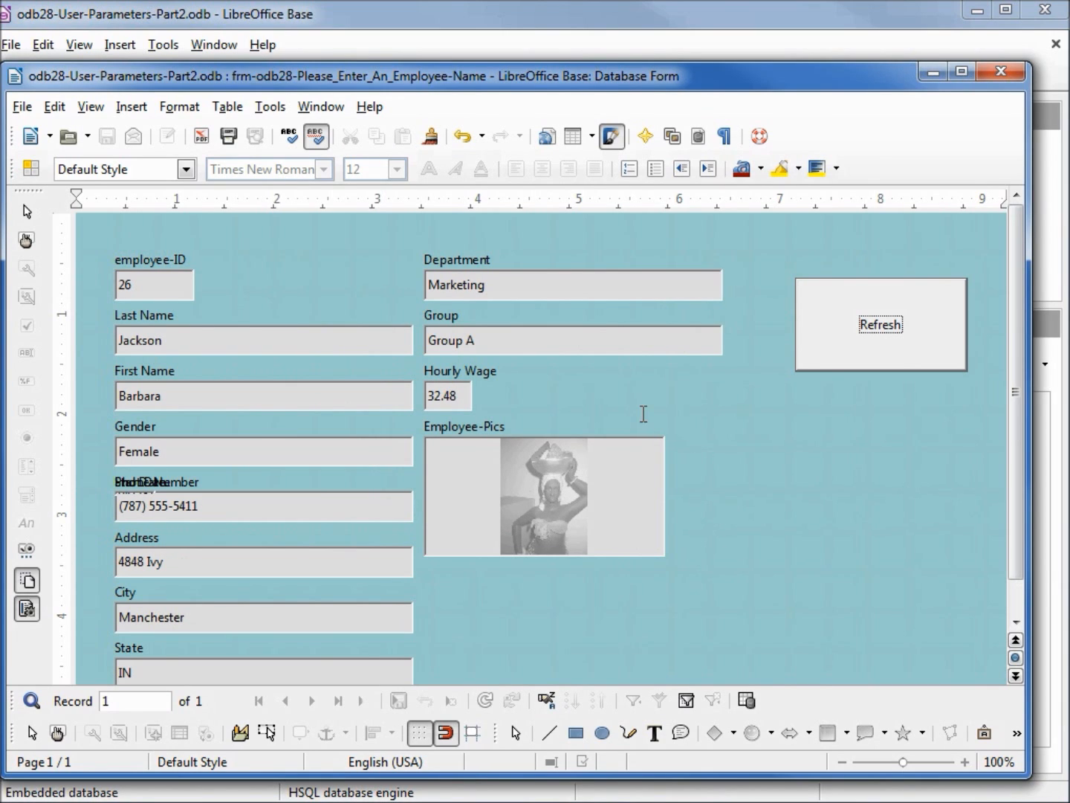
Close the employee form and save the odb28-User-Parameters-Part2 database
click(1001, 71)
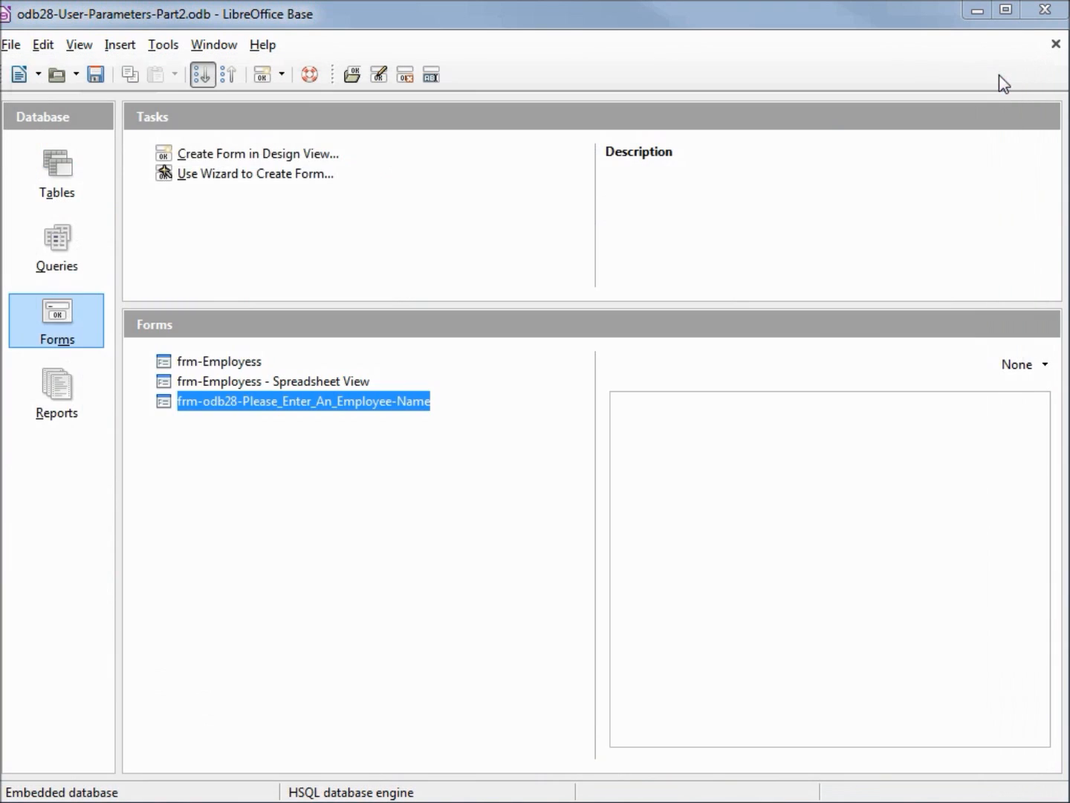
click(96, 75)
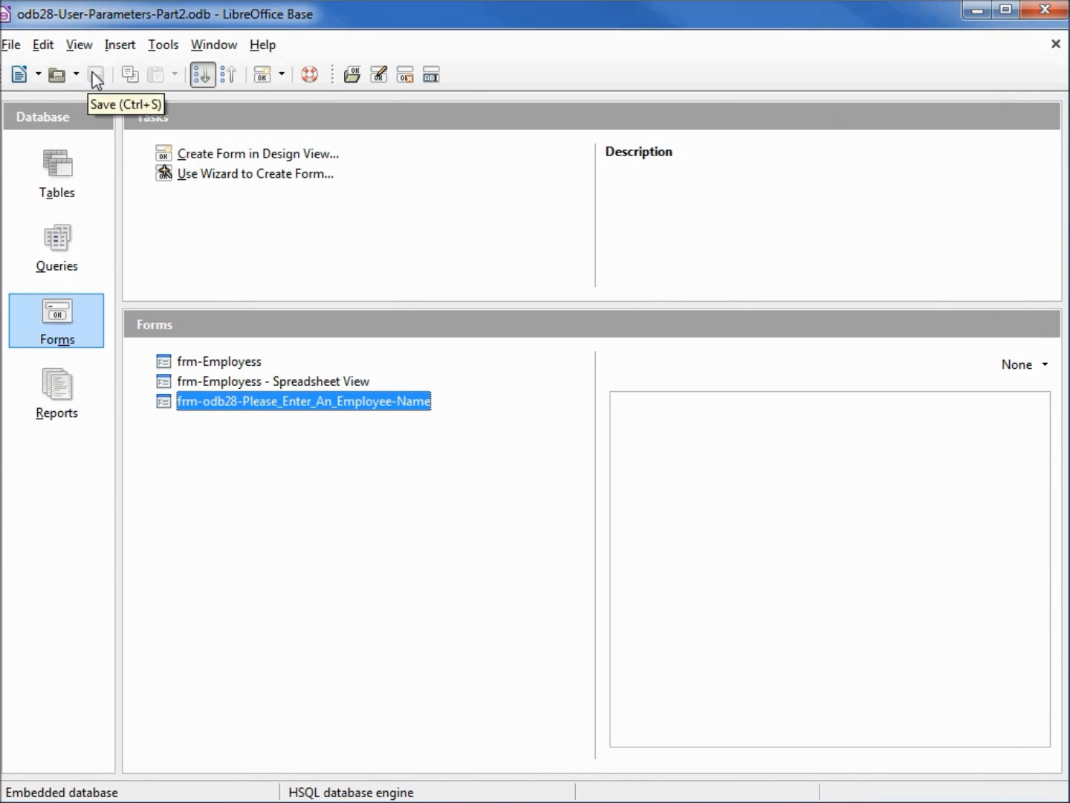